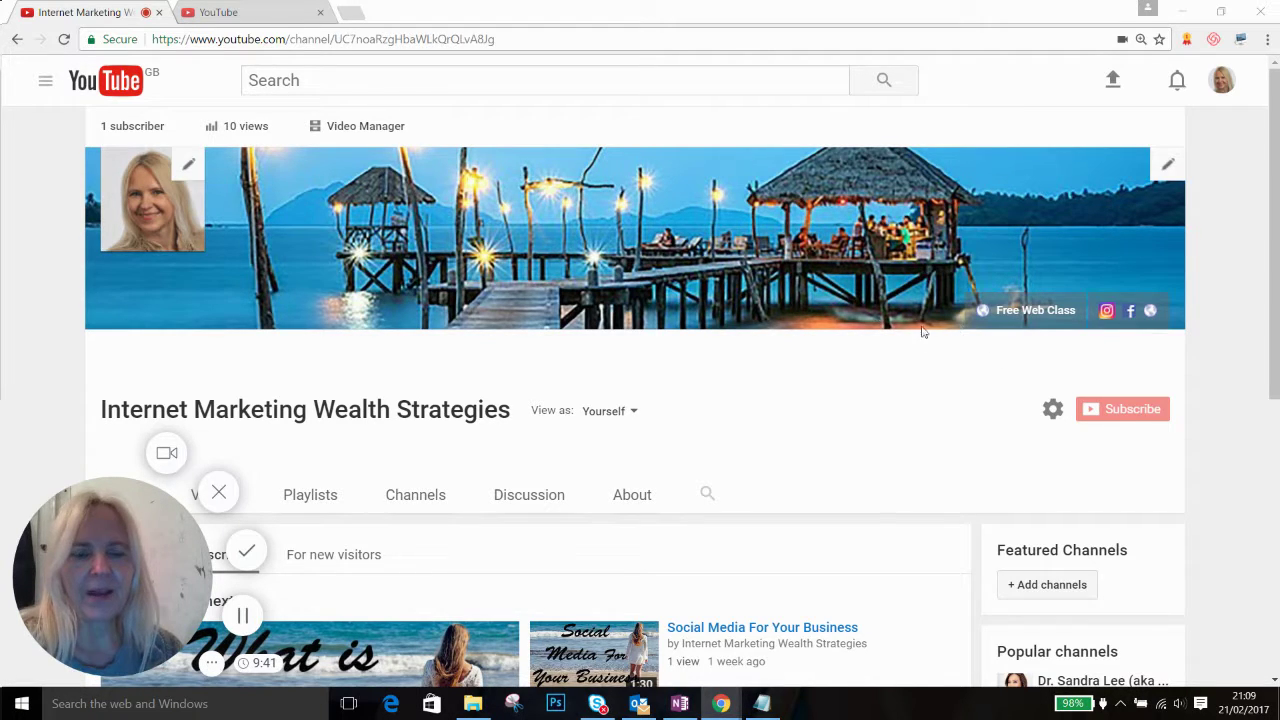
Switch to the other signed-in YouTube account and open its channel page by way of the Creator Studio dashboard.
left_click(258, 16)
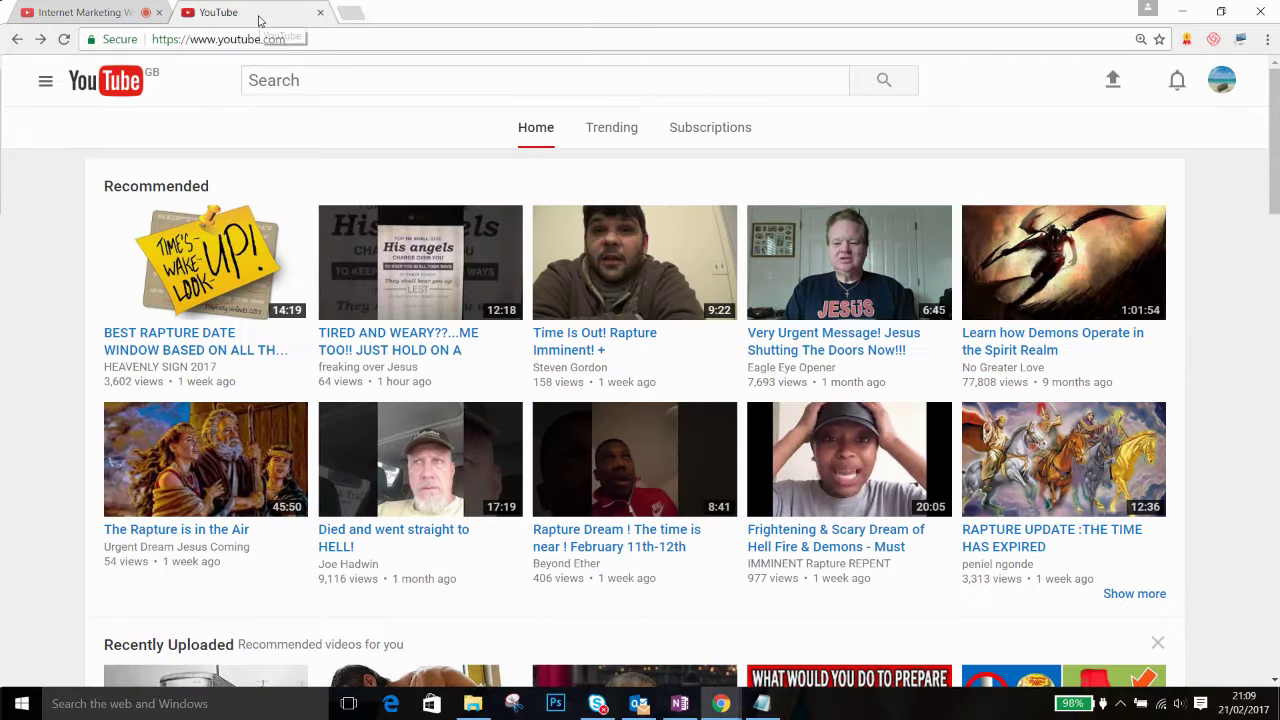
left_click(1219, 90)
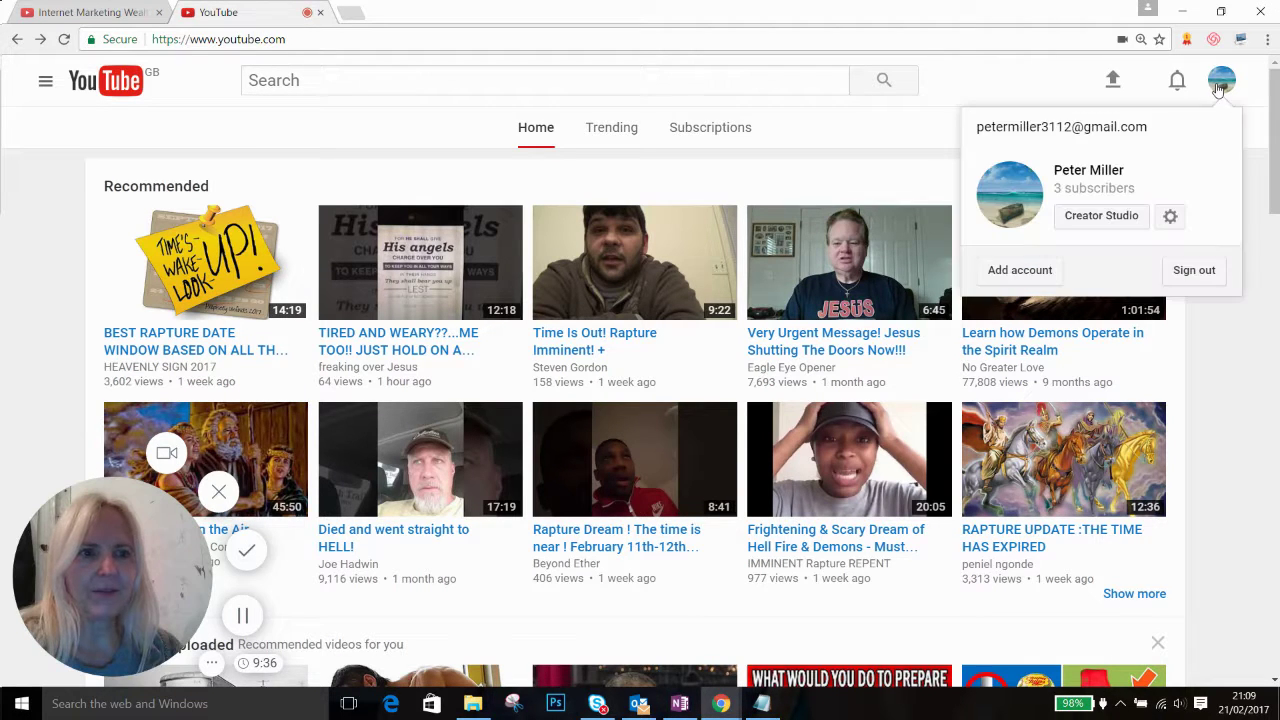
left_click(1108, 217)
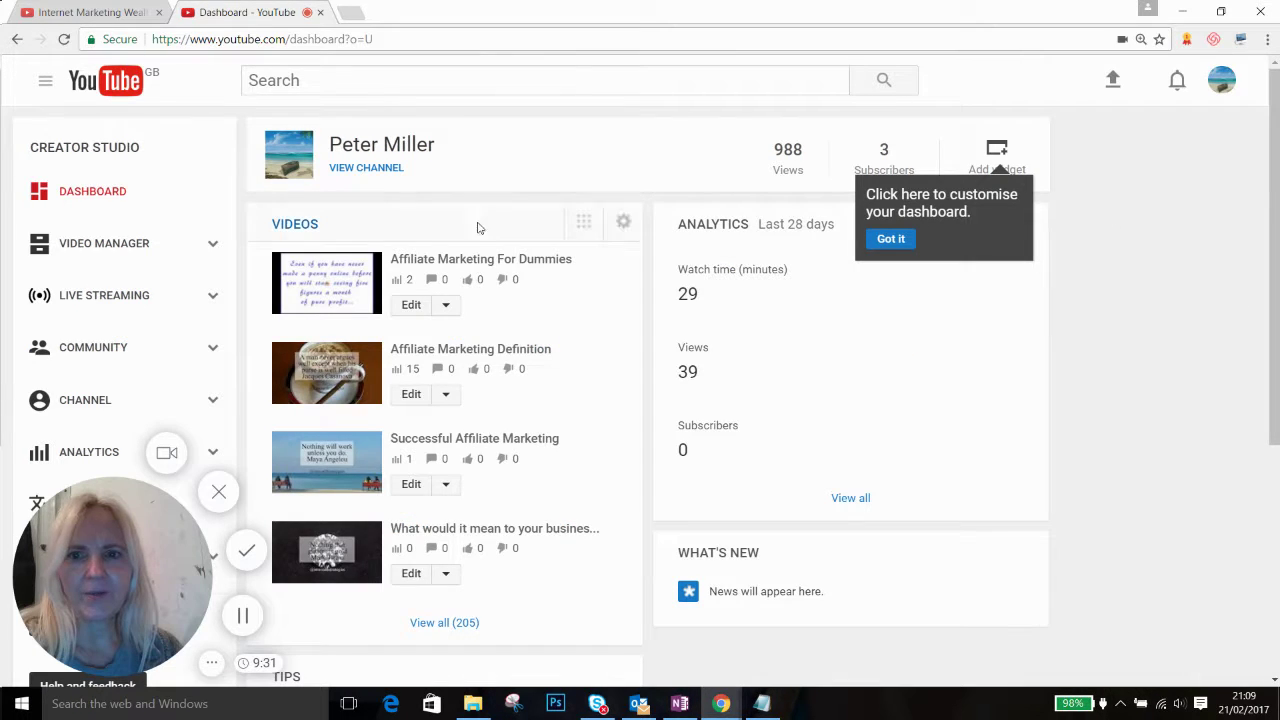
left_click(366, 169)
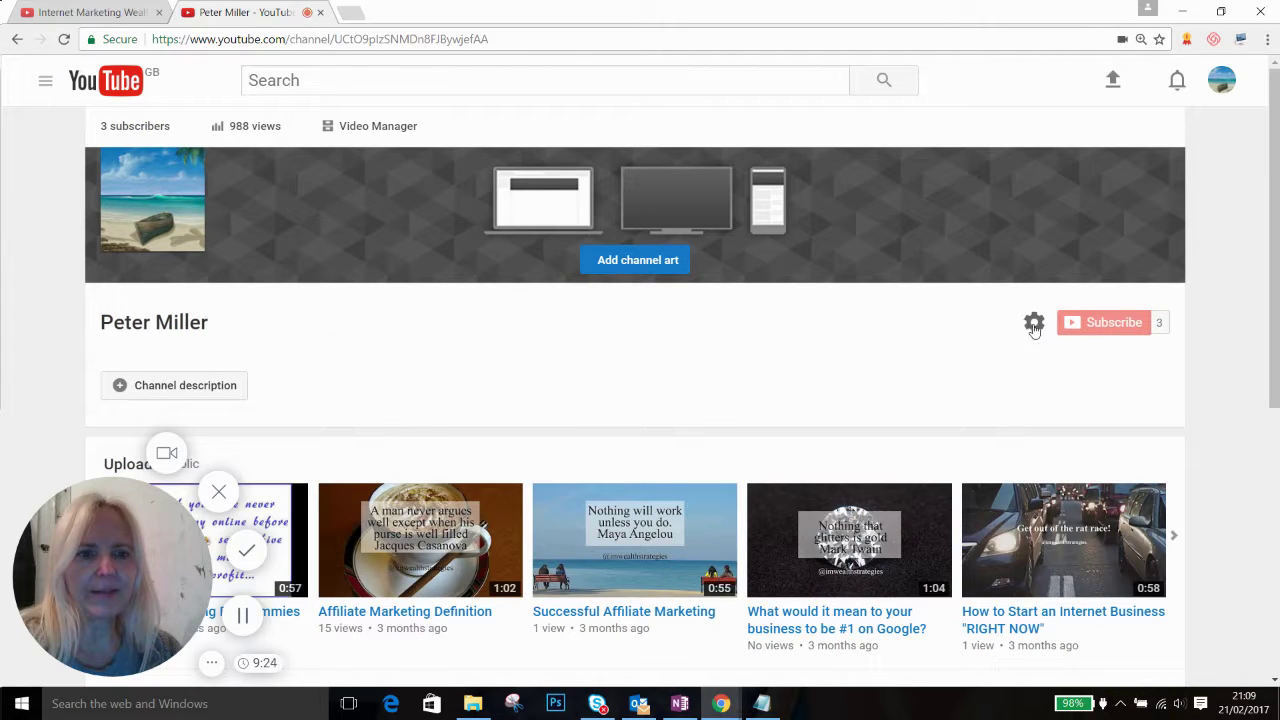
Enable "Customise the layout of your channel" in the channel settings and save them.
left_click(1034, 324)
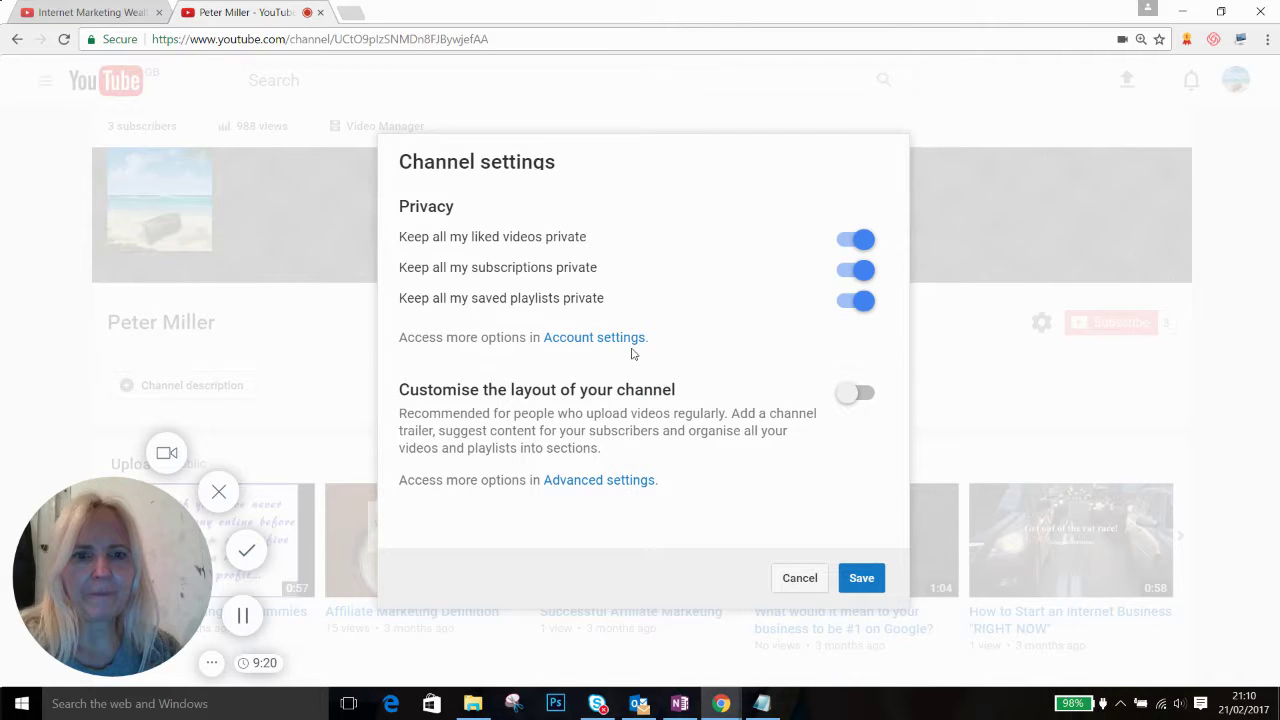
left_click(864, 394)
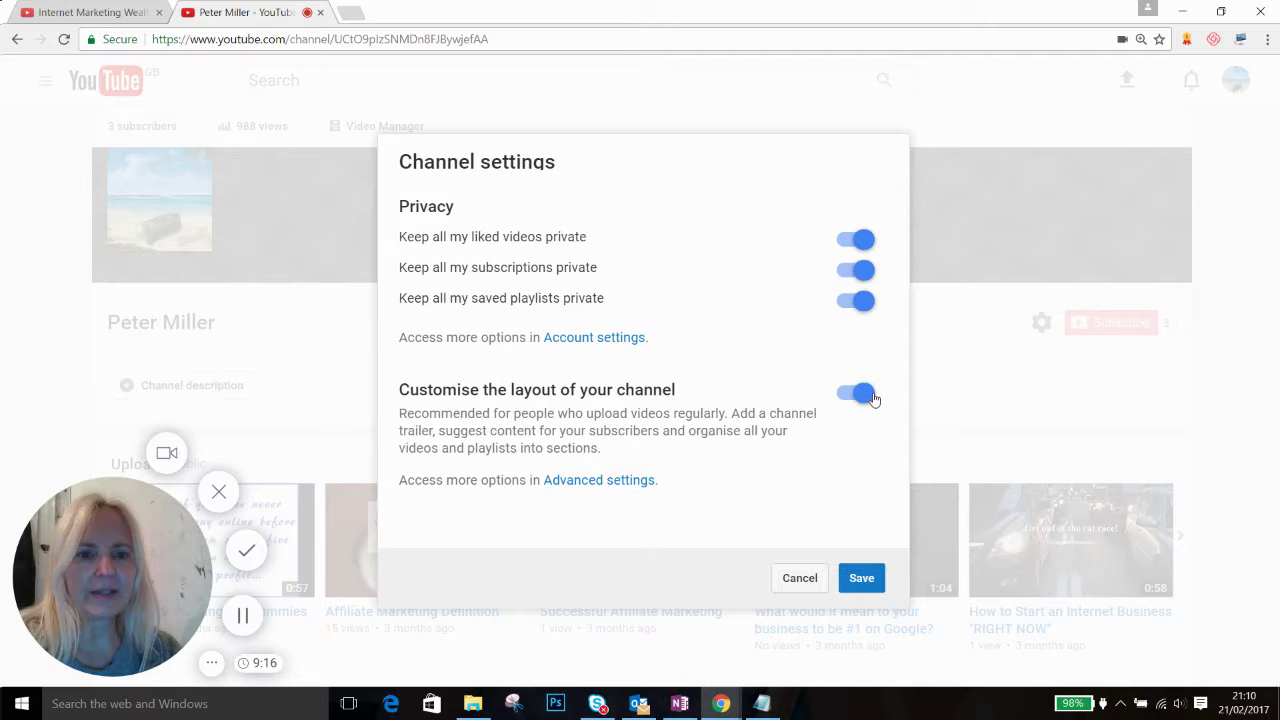
left_click(863, 580)
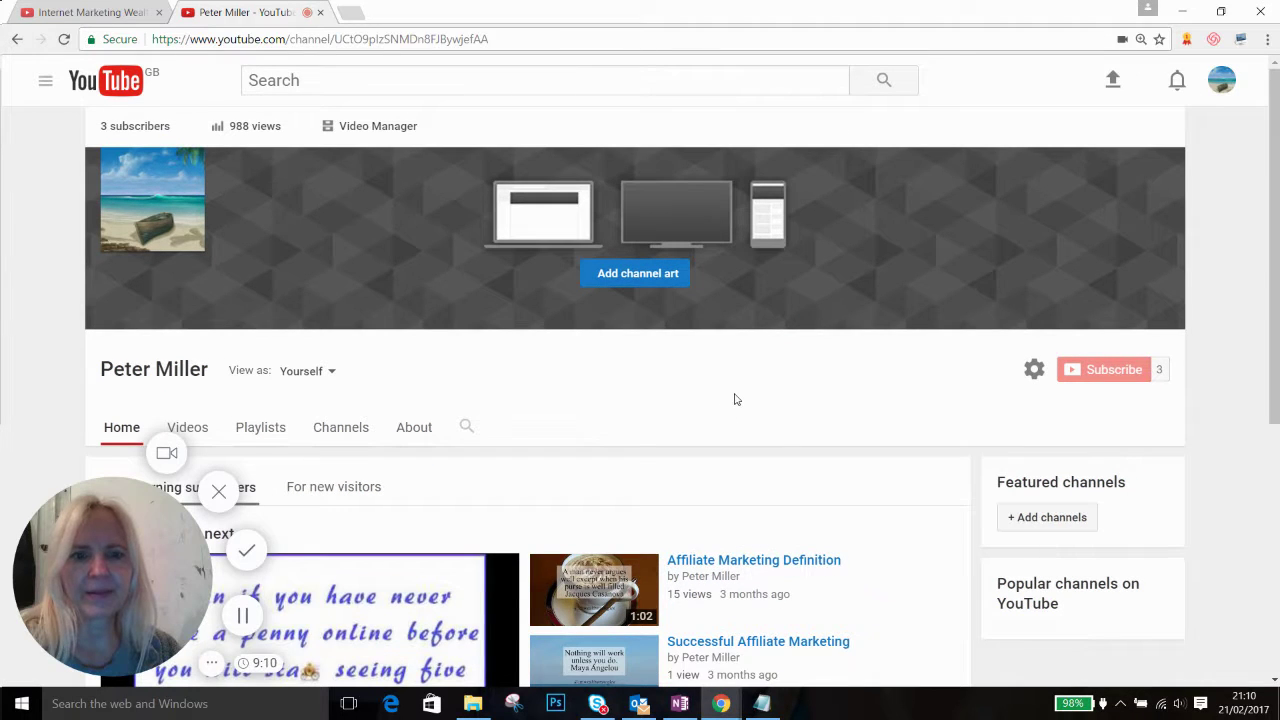
Go to the channel's About page and open its customised links for editing.
scroll(735, 399, "down", 3)
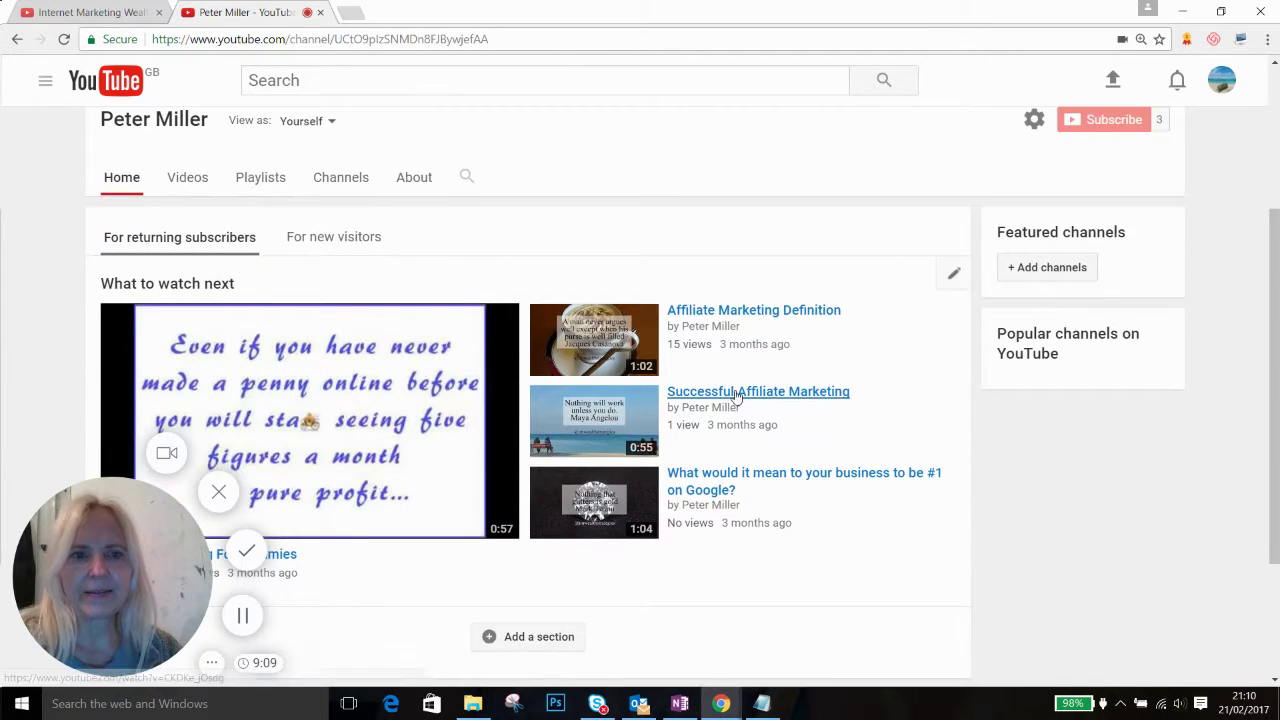
scroll(735, 399, "up", 1)
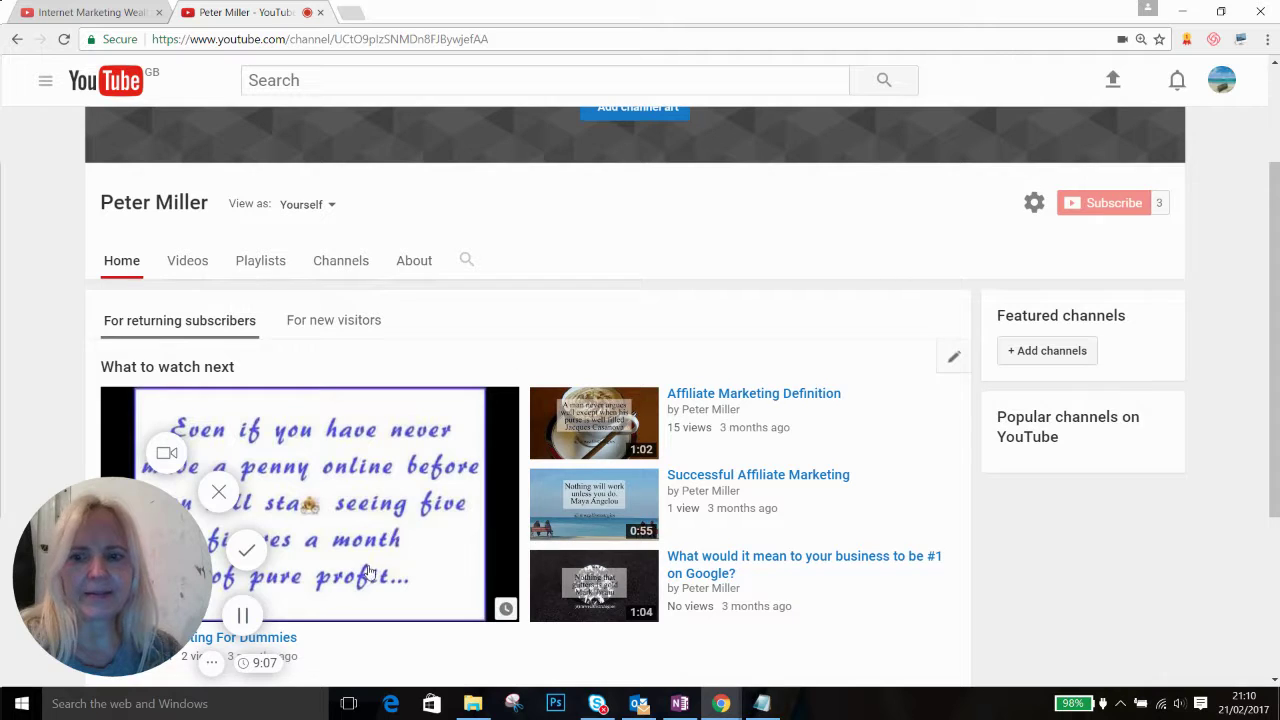
scroll(242, 624, "up", 2)
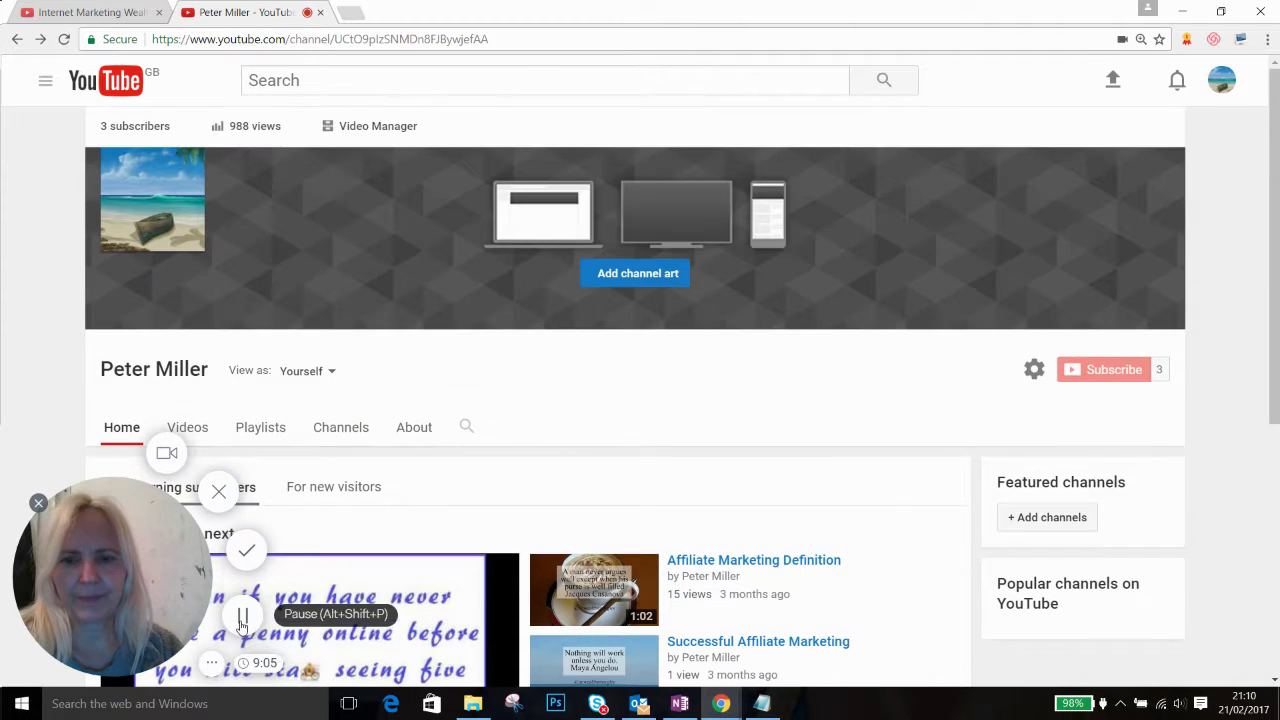
left_click(414, 440)
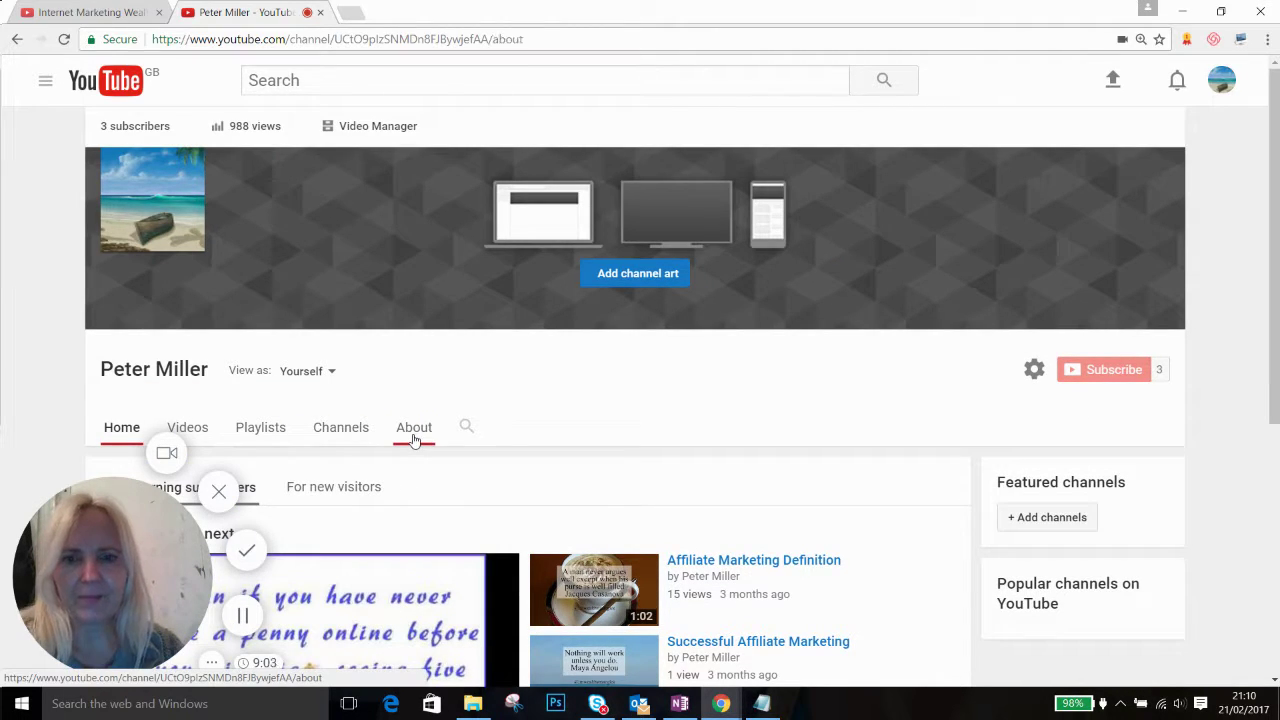
scroll(577, 457, "down", 1)
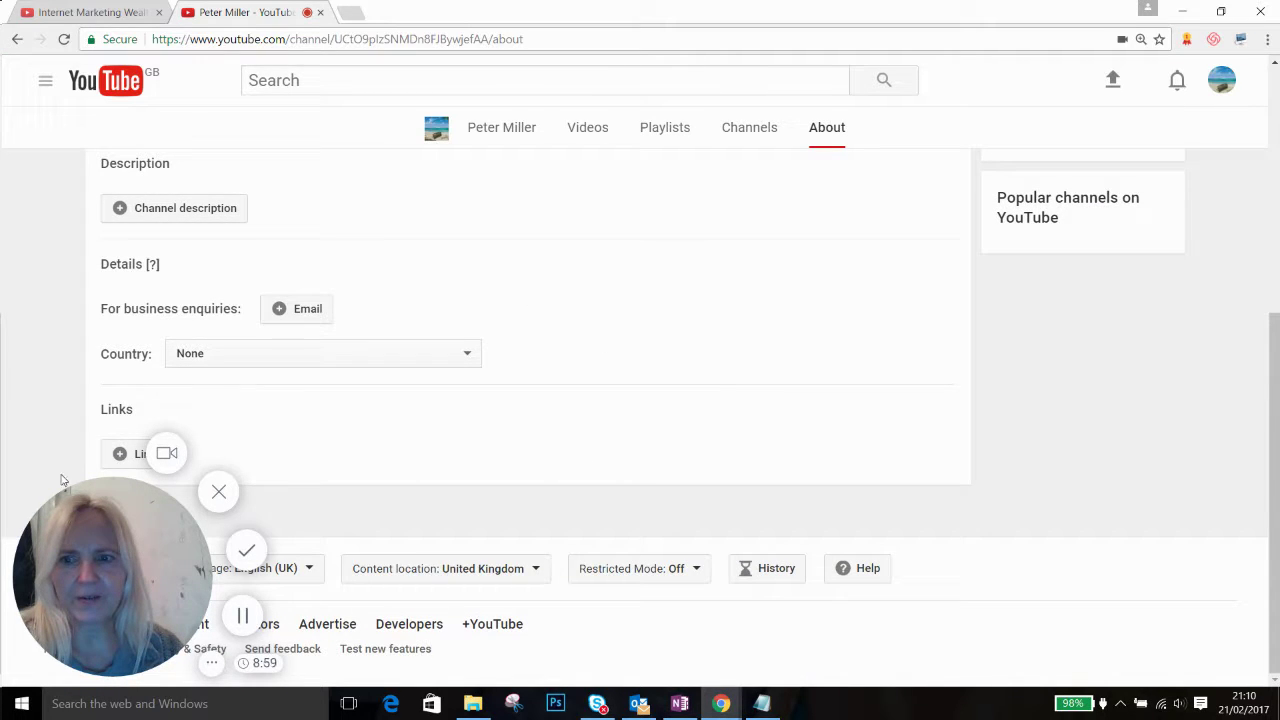
left_click(127, 455)
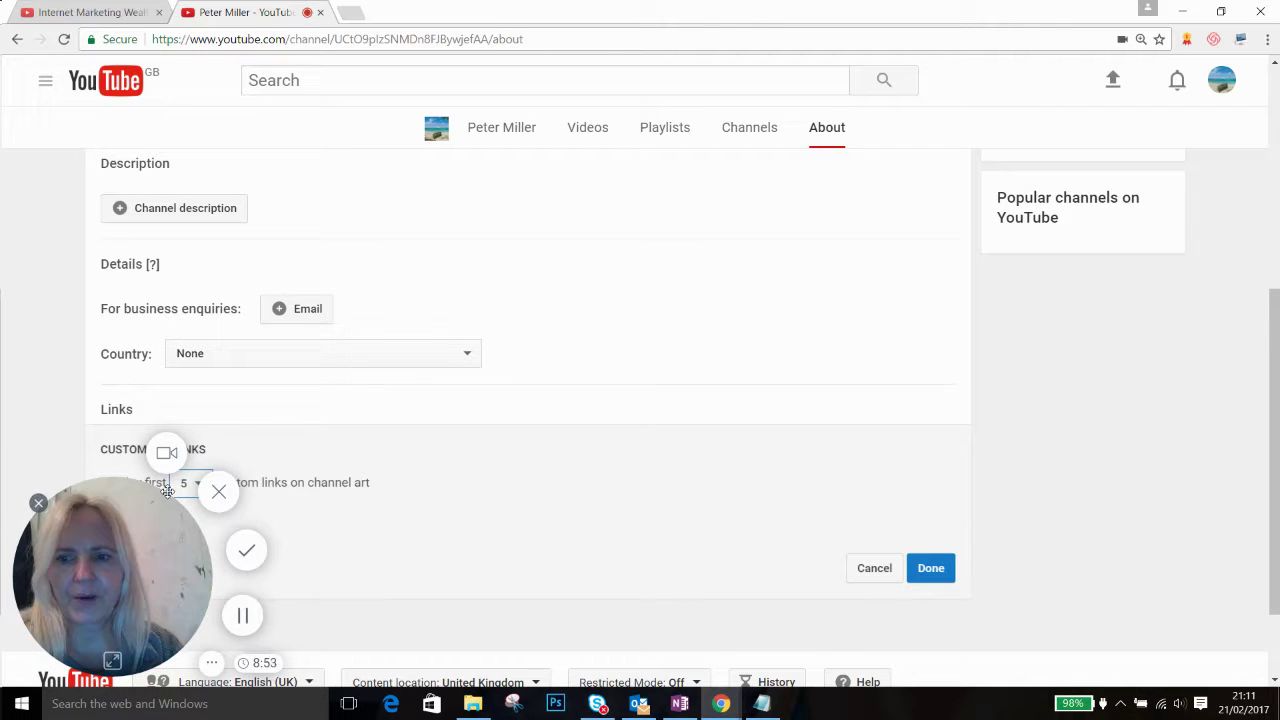
Add a customised link with the title "Watch My FREE Video".
scroll(390, 500, "down", 2)
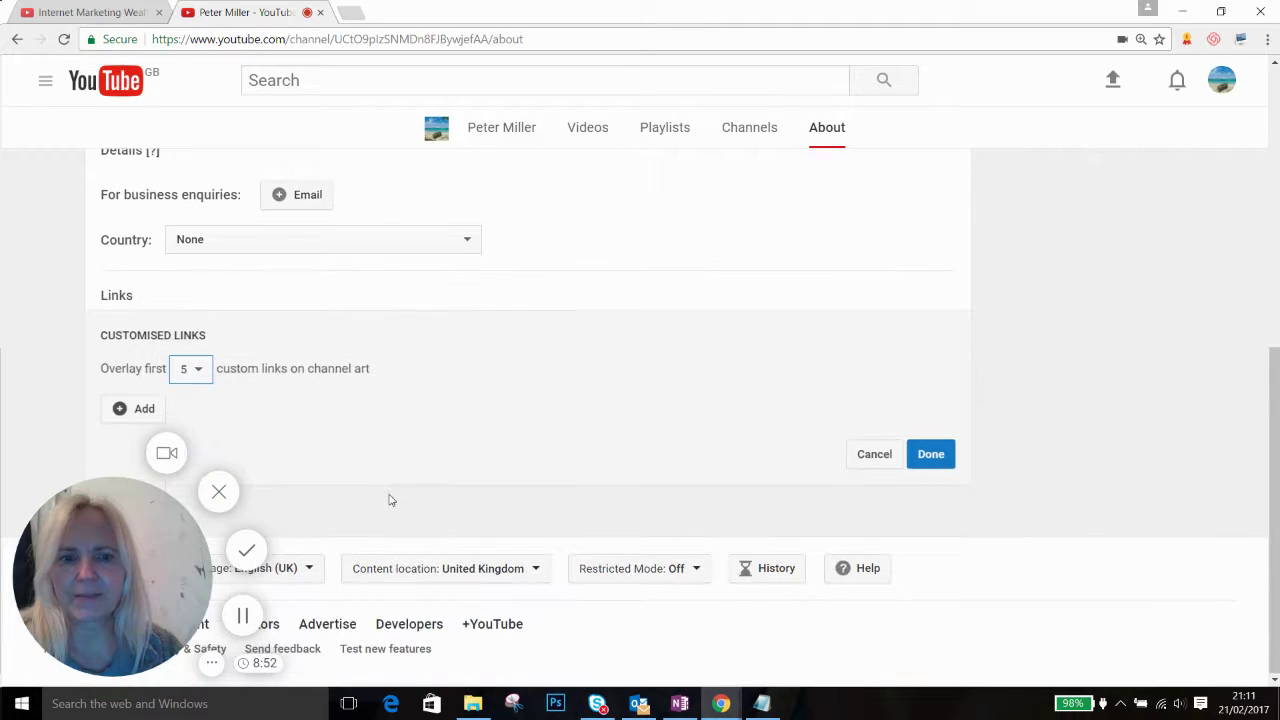
left_click(124, 410)
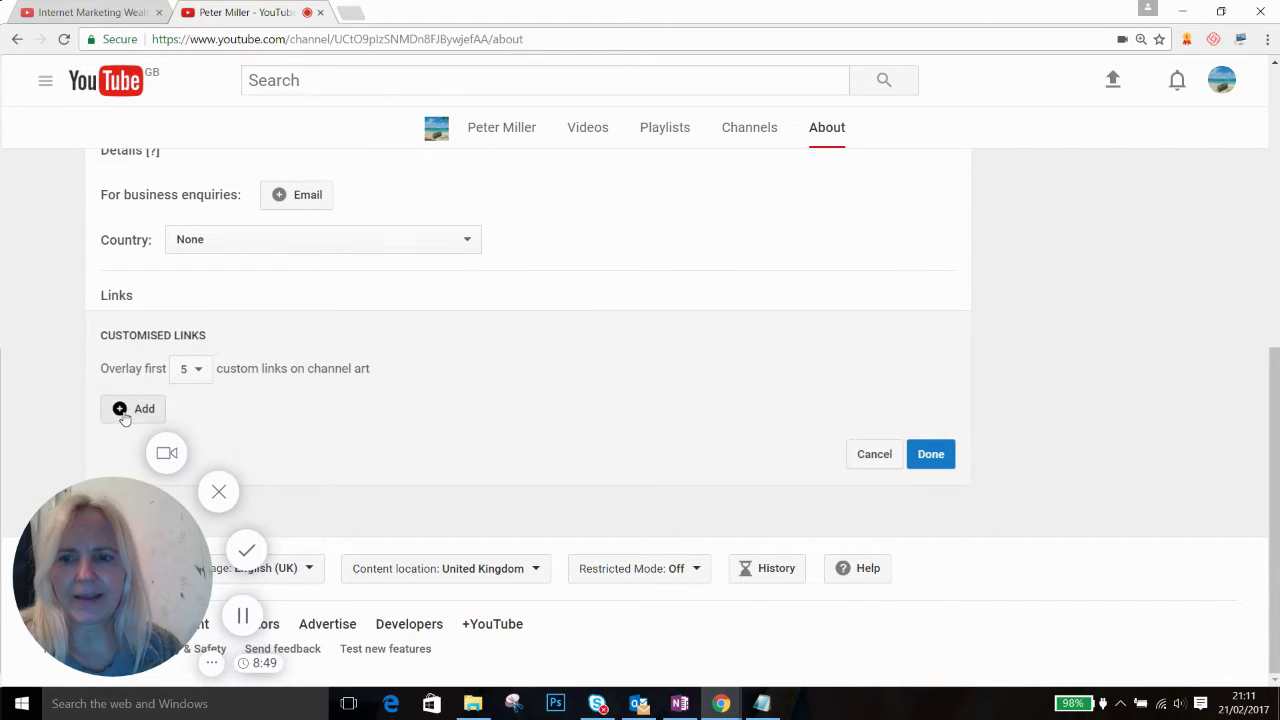
left_click(124, 410)
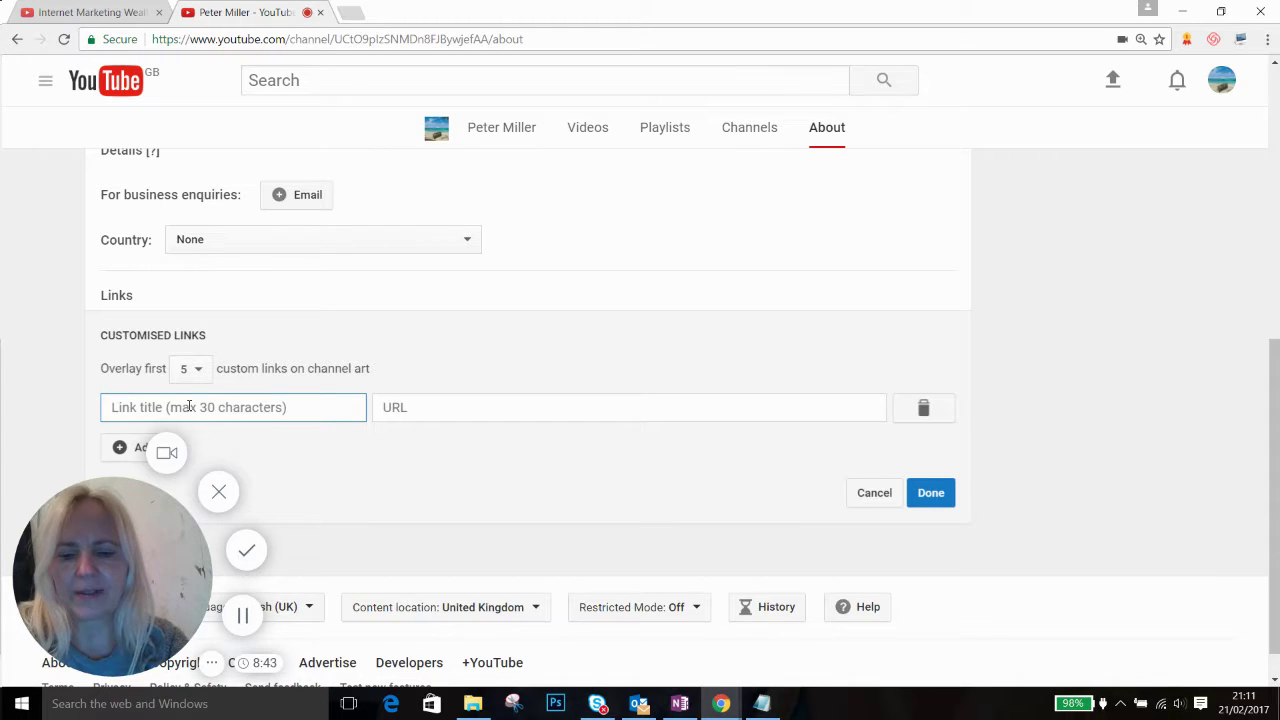
type("Watch M")
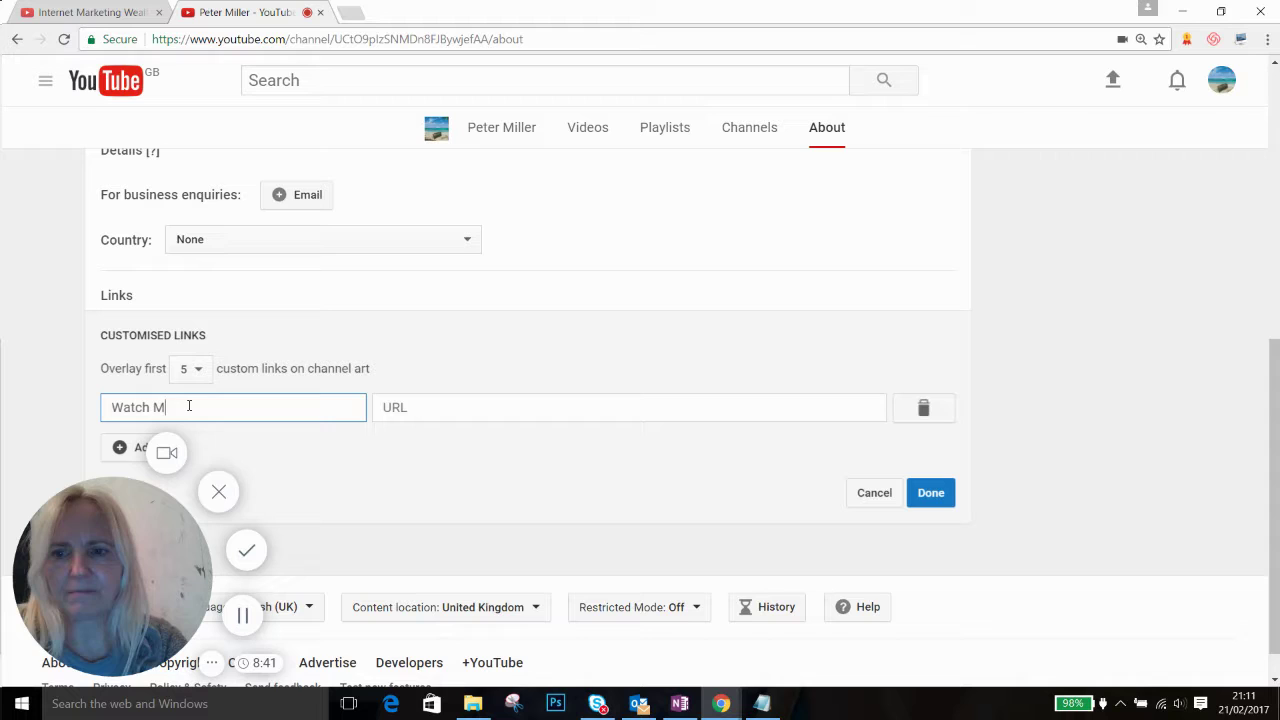
type("y FrEE Vi")
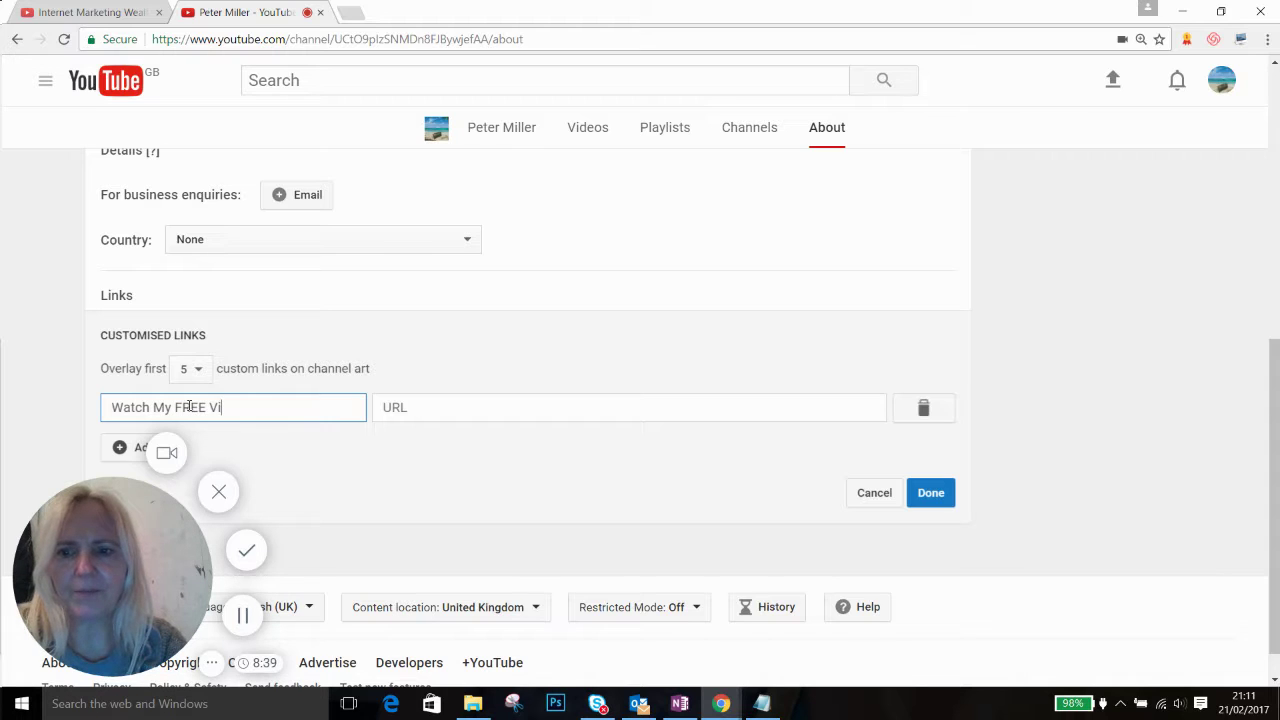
type("deo")
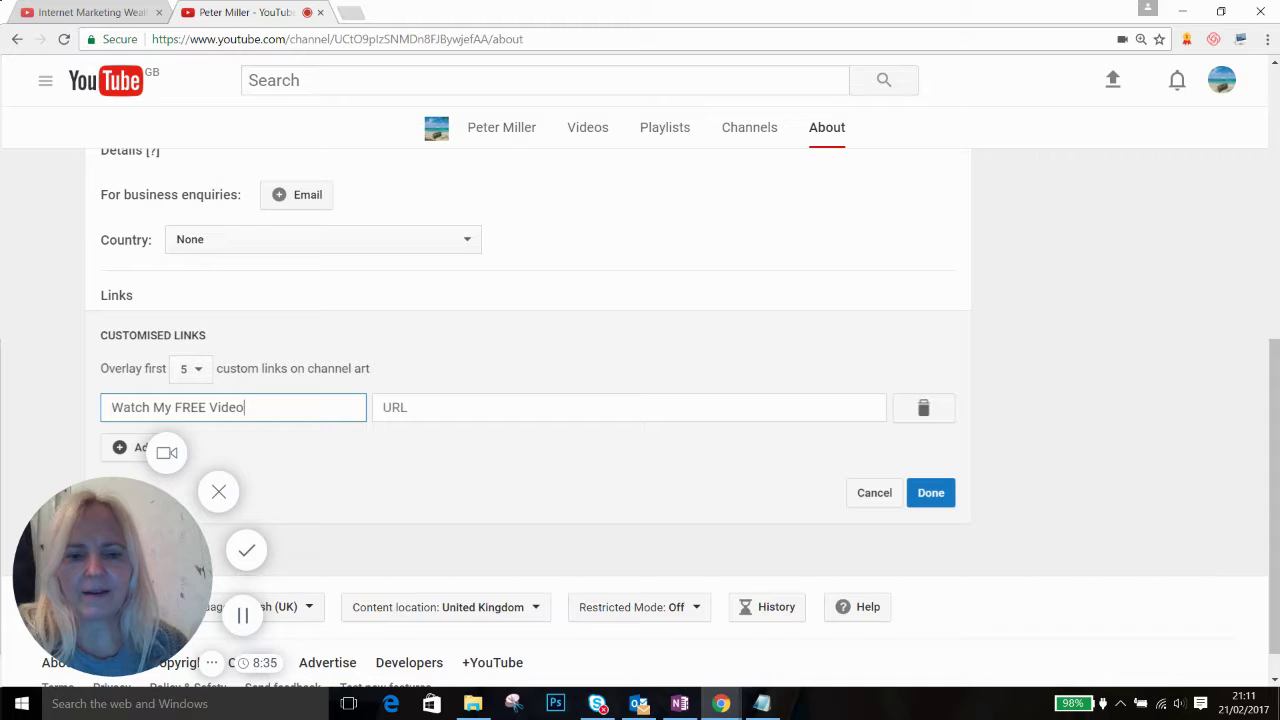
left_click(762, 703)
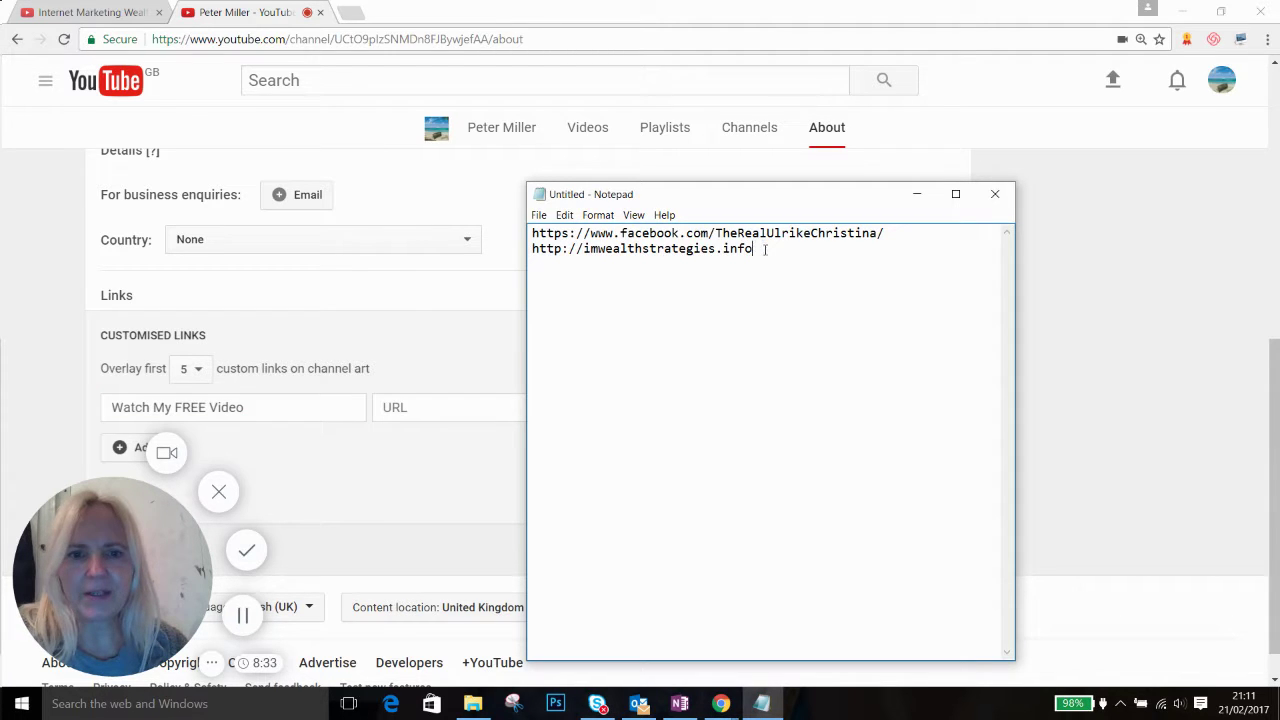
left_click_drag(765, 249, 540, 252)
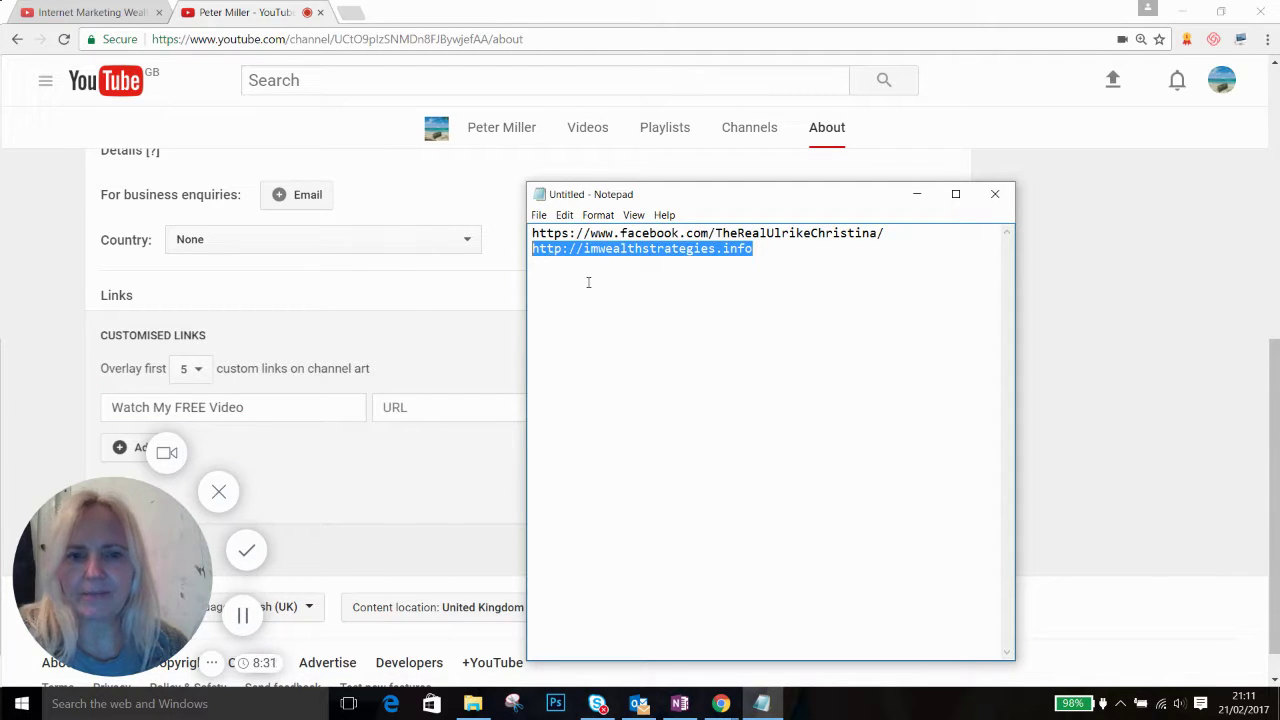
left_click(411, 406)
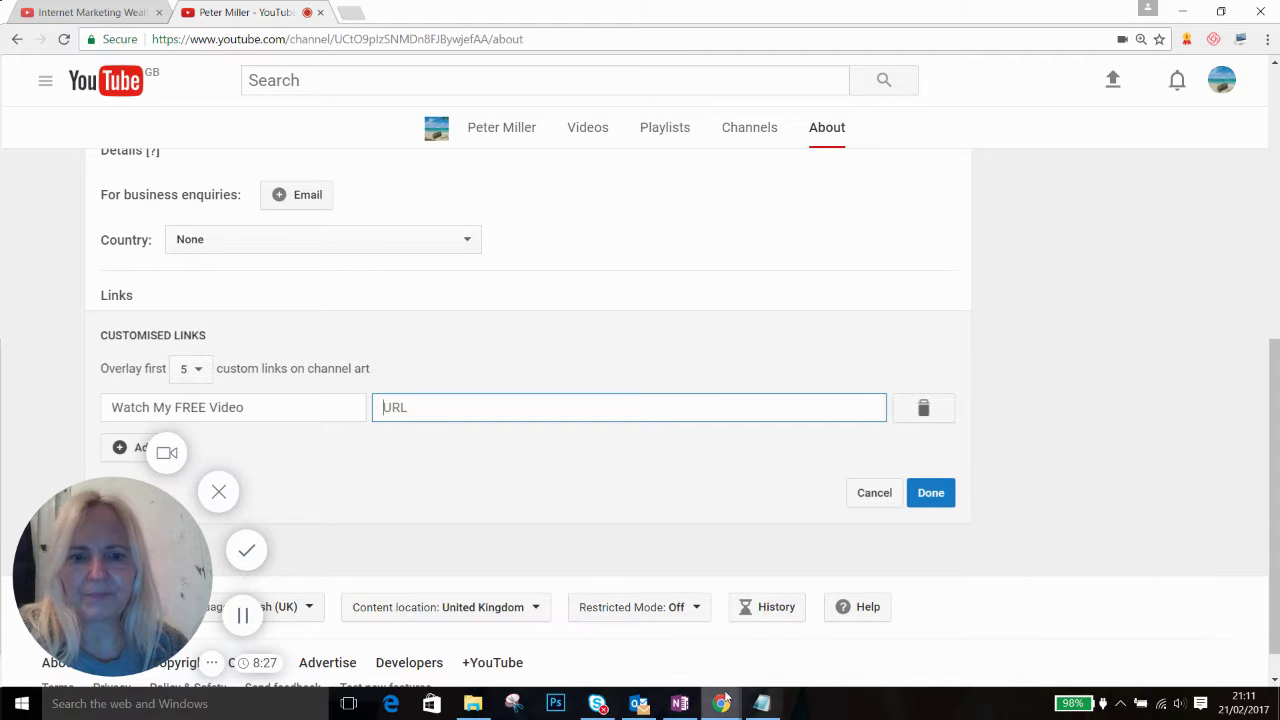
left_click(762, 703)
left_click(758, 249)
left_click_drag(758, 249, 522, 250)
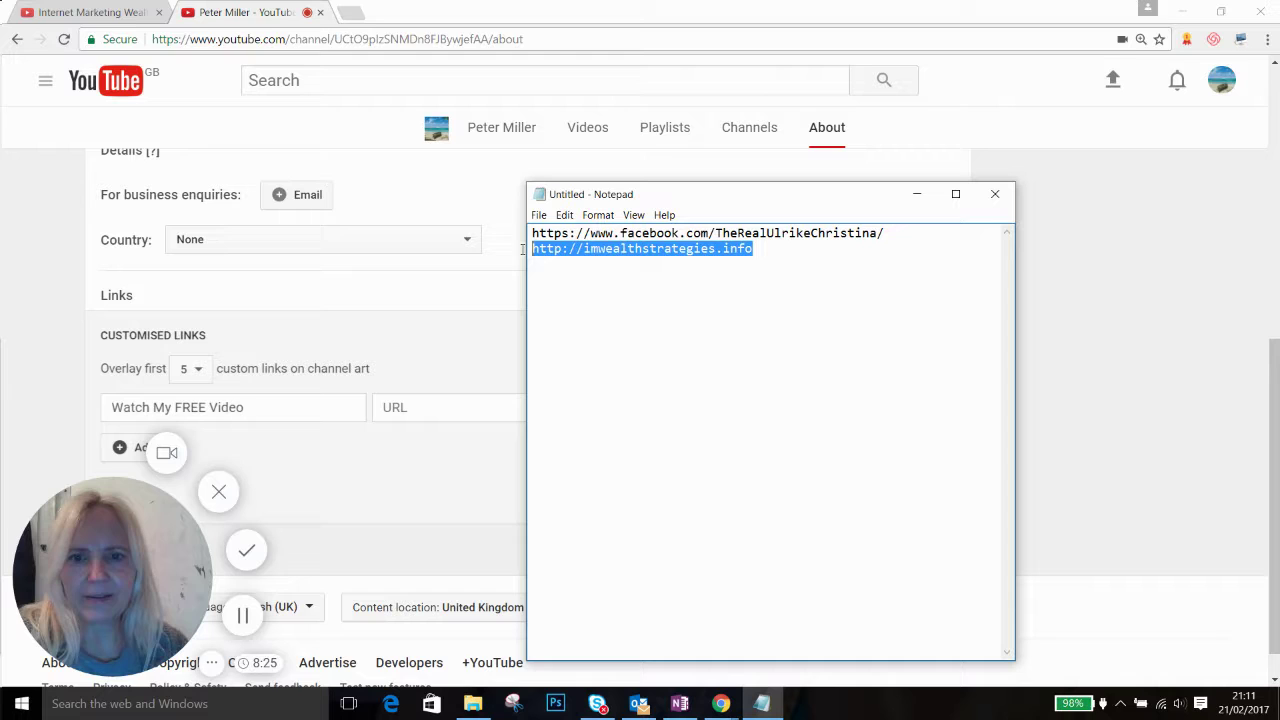
key("ctrl+c")
left_click(448, 401)
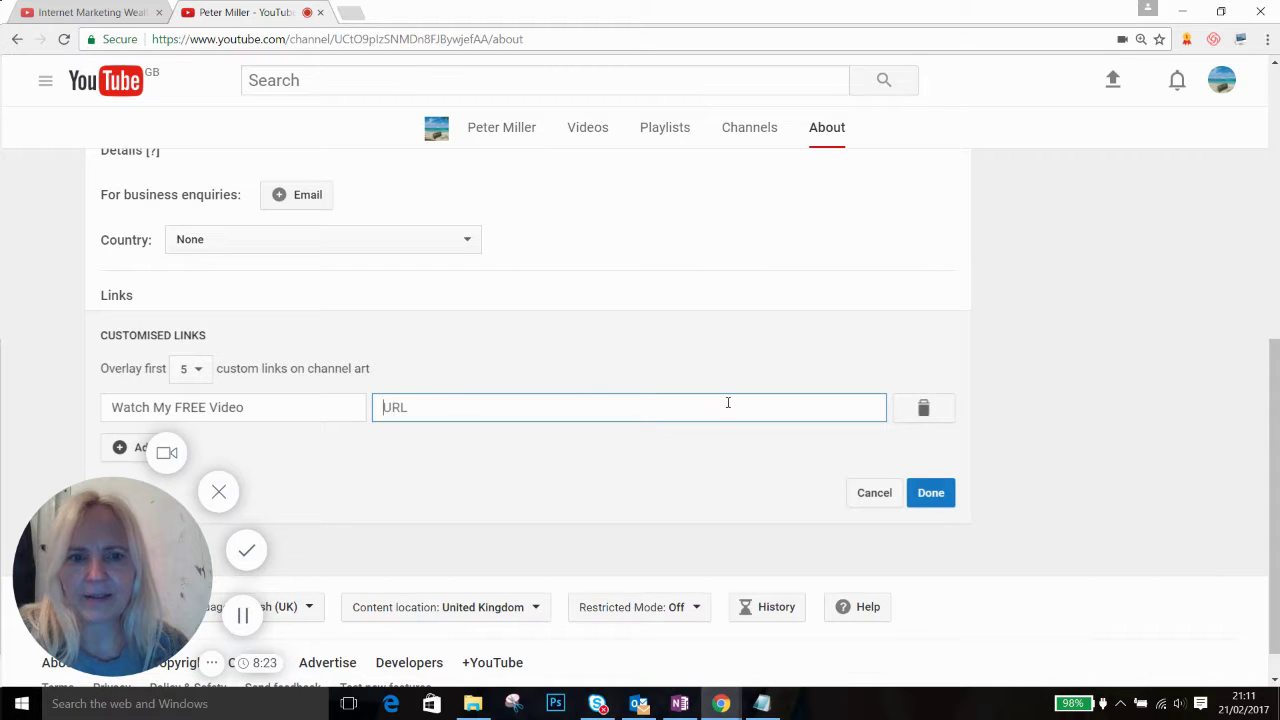
key("ctrl+v")
left_click(930, 493)
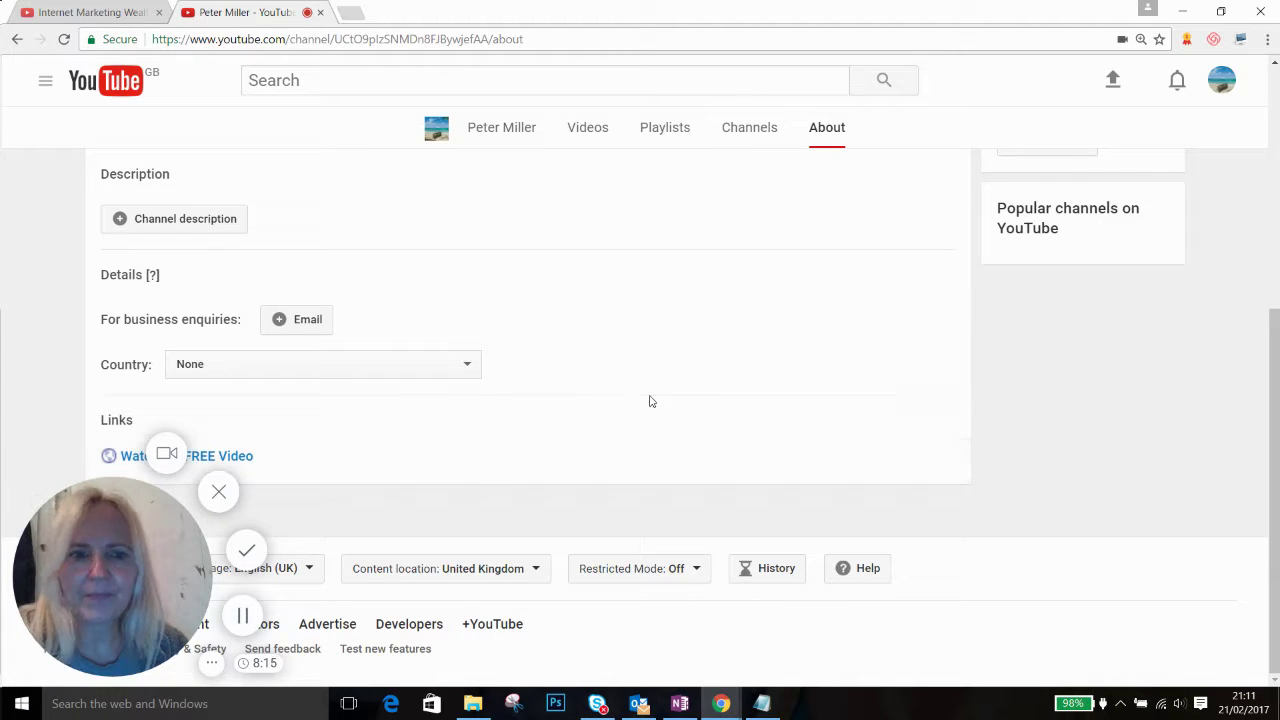
Reopen the customised links for editing and add a second link titled "Instagram".
scroll(635, 396, "up", 2)
scroll(468, 435, "down", 2)
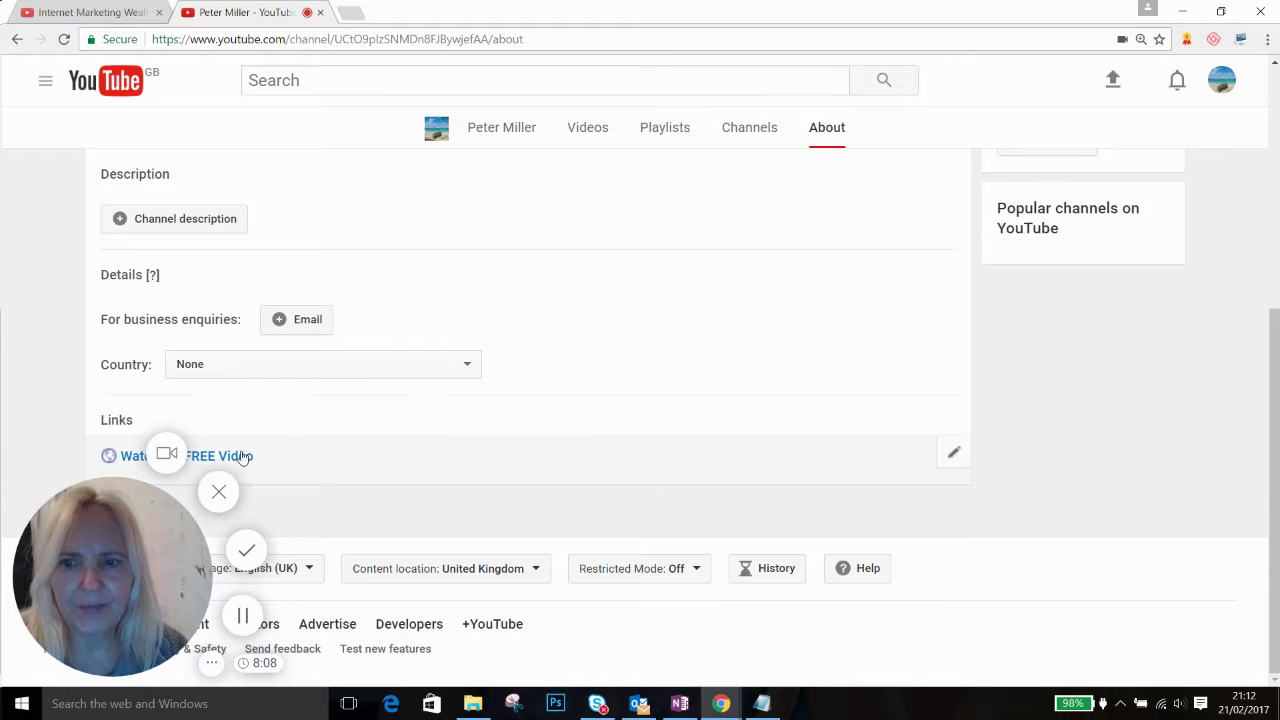
left_click(954, 458)
scroll(676, 432, "down", 2)
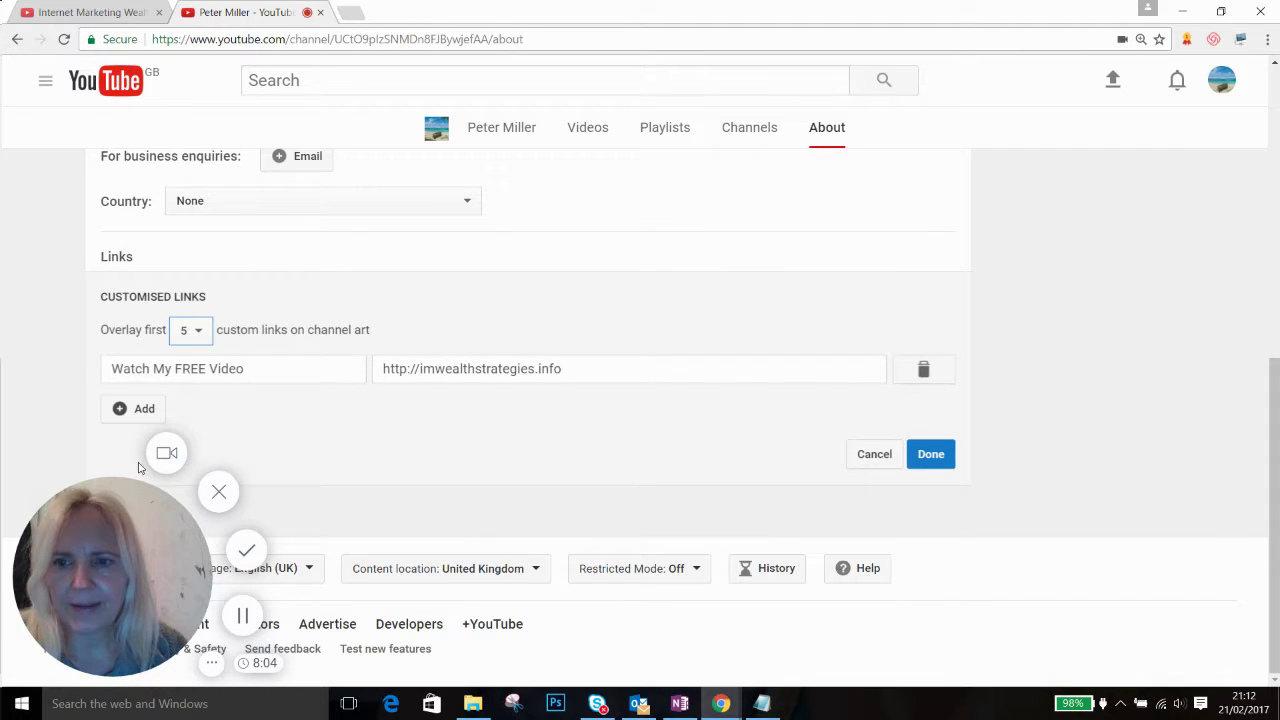
left_click(136, 409)
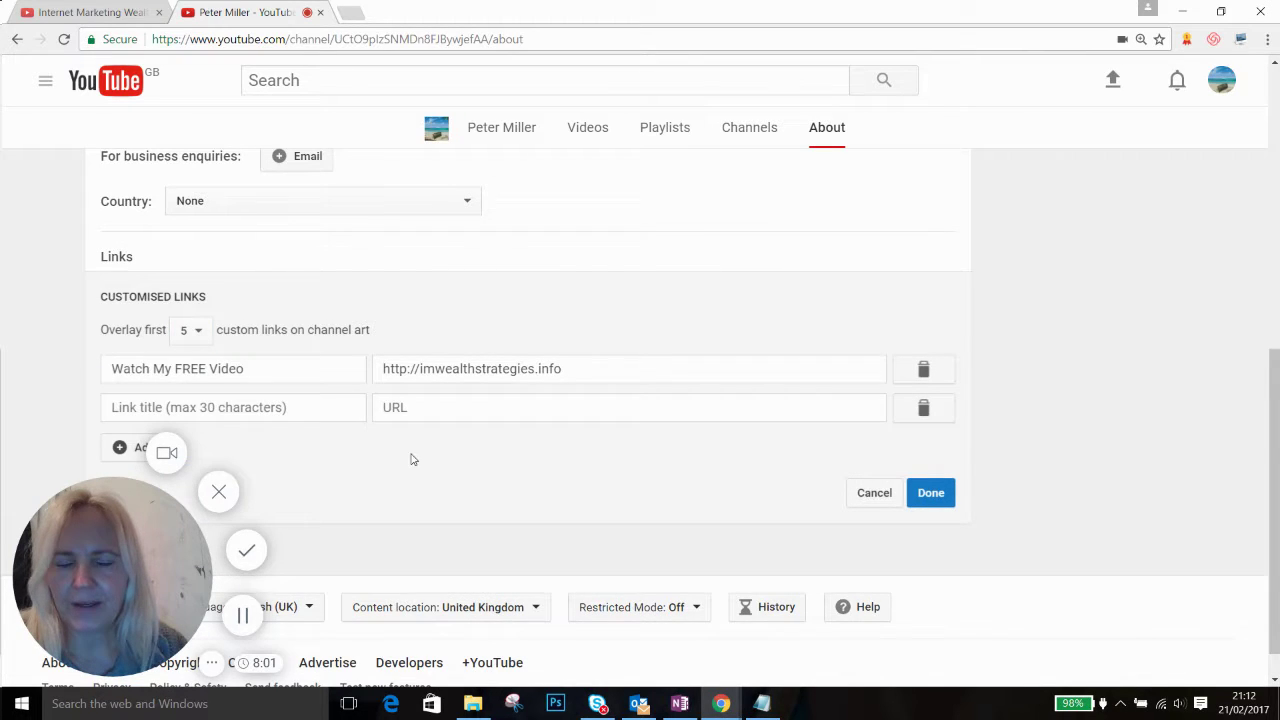
left_click(220, 417)
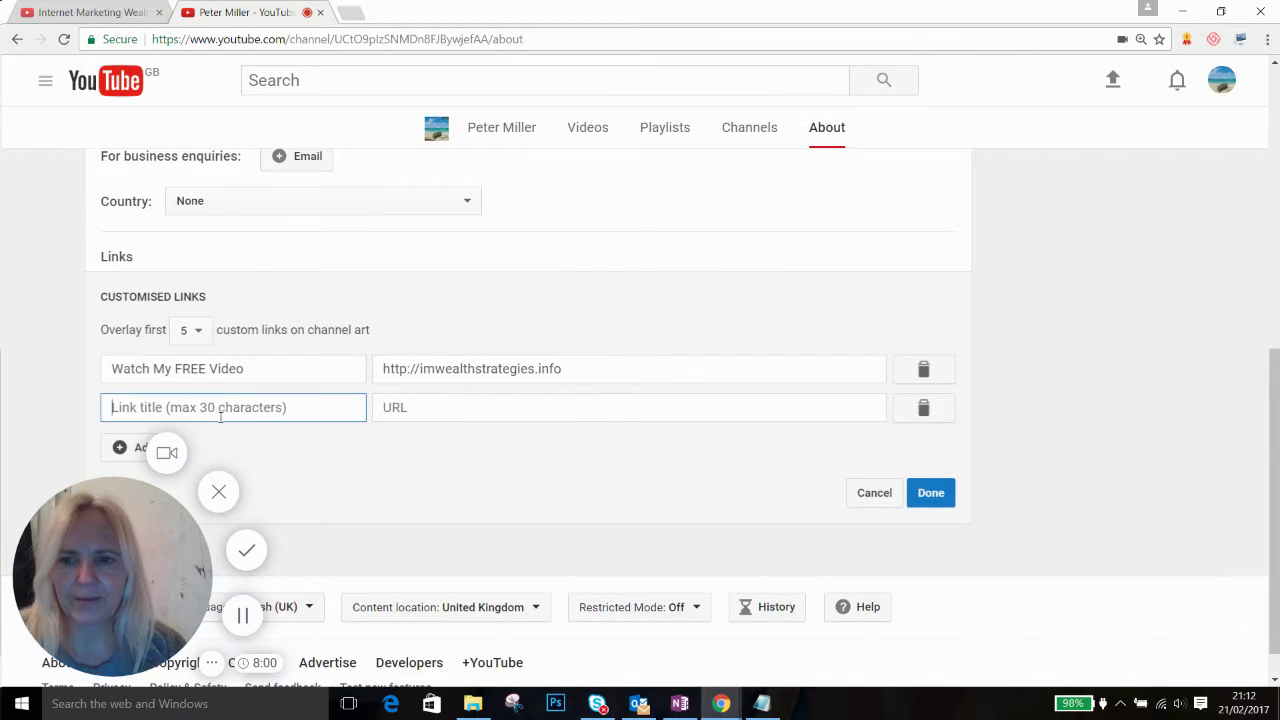
type("Instagram")
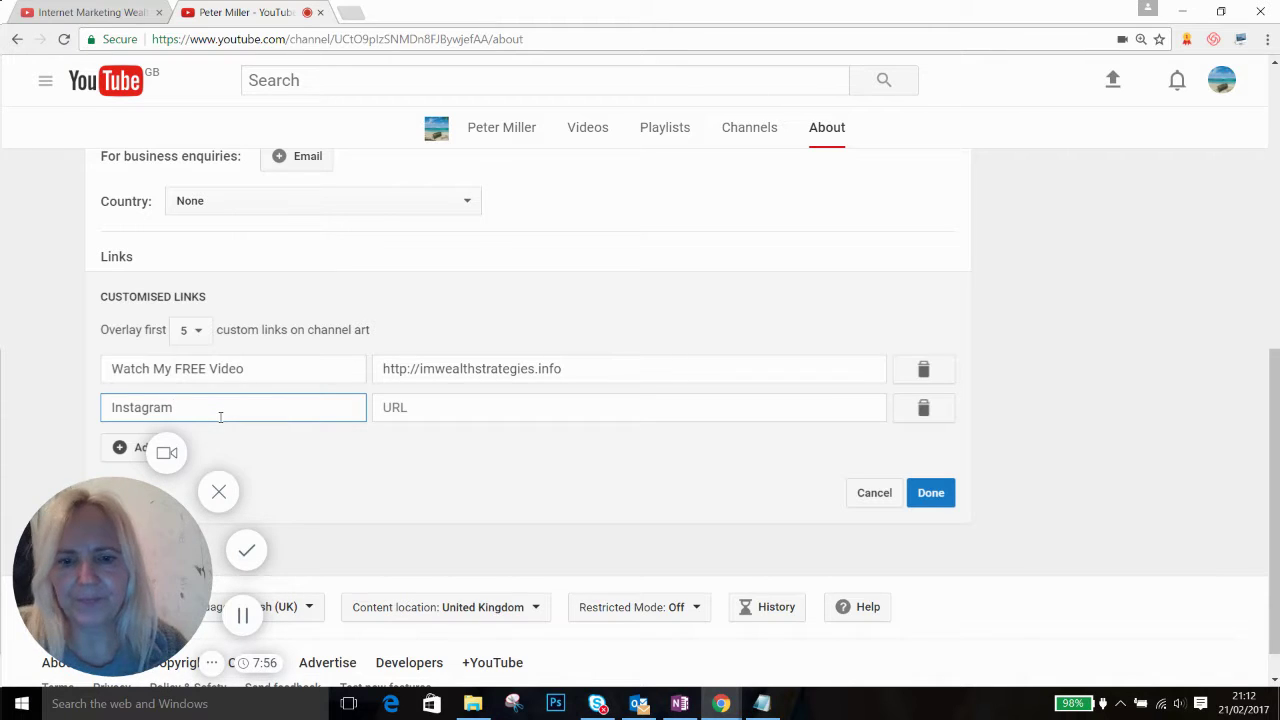
Select the Facebook page address in Notepad, and retitle the second customised link "Facebook".
left_click(761, 703)
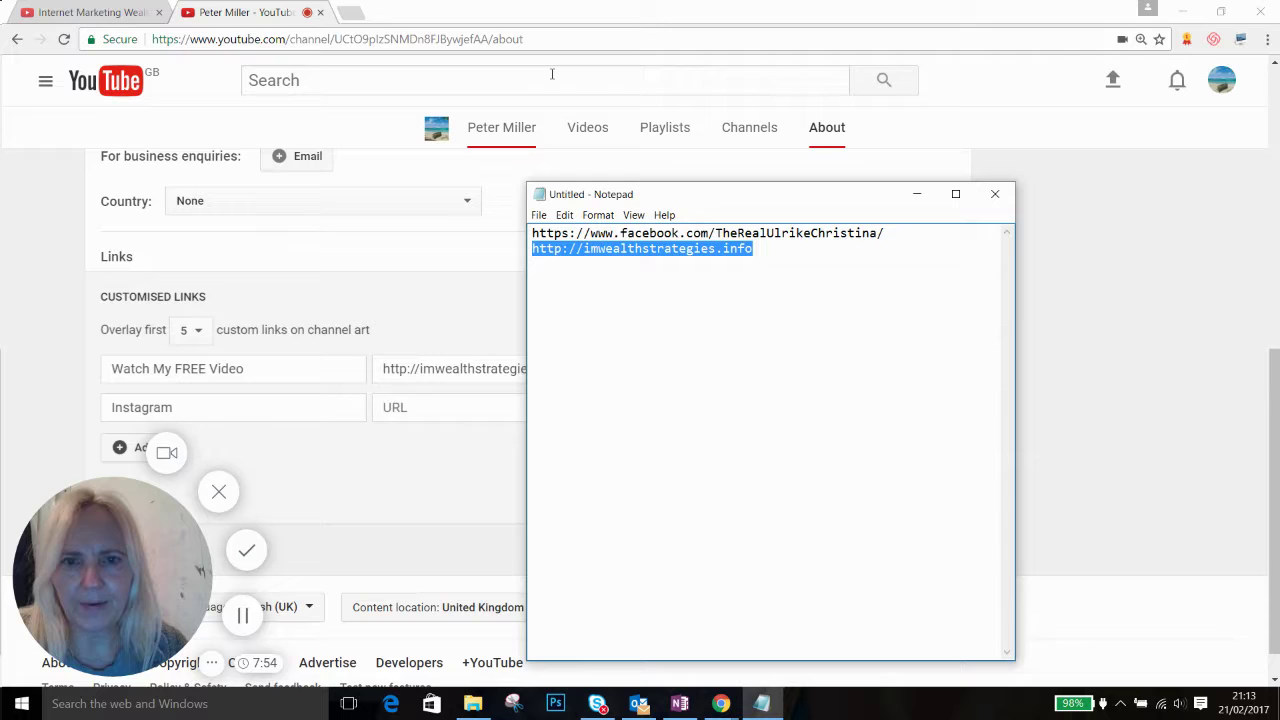
left_click_drag(890, 231, 522, 208)
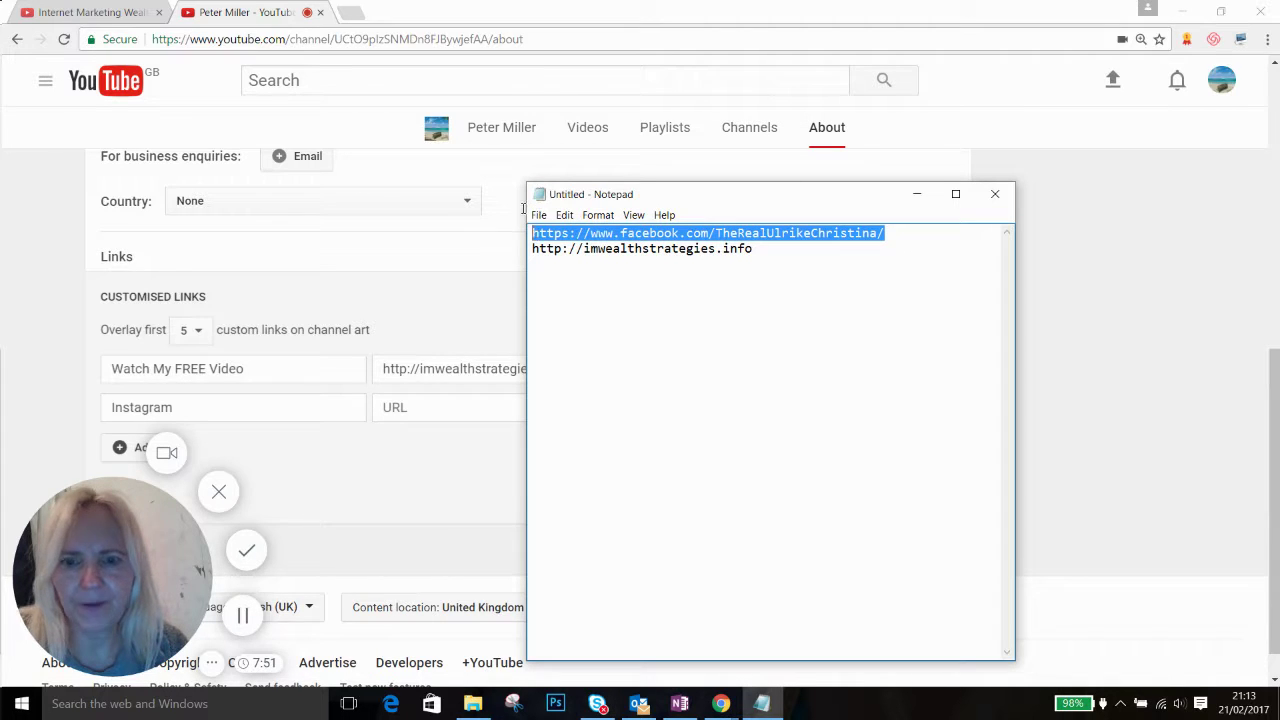
left_click(190, 407)
left_click_drag(190, 407, 43, 416)
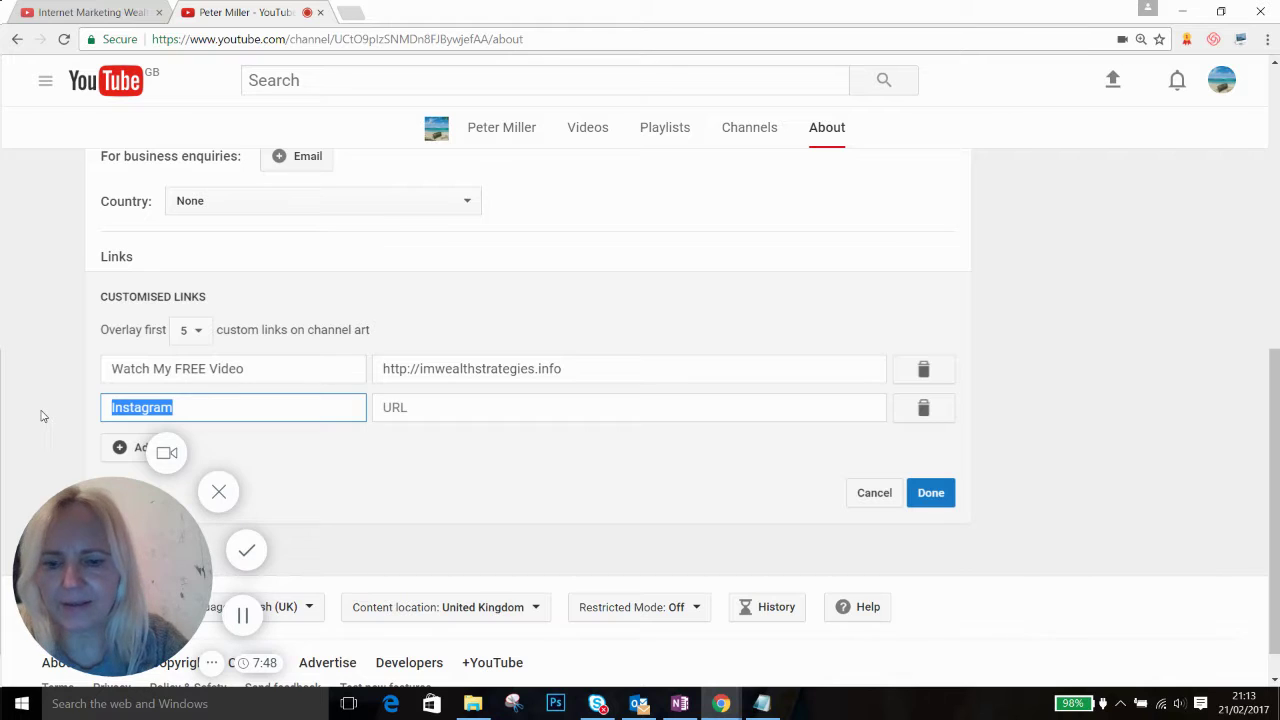
type("Facebook")
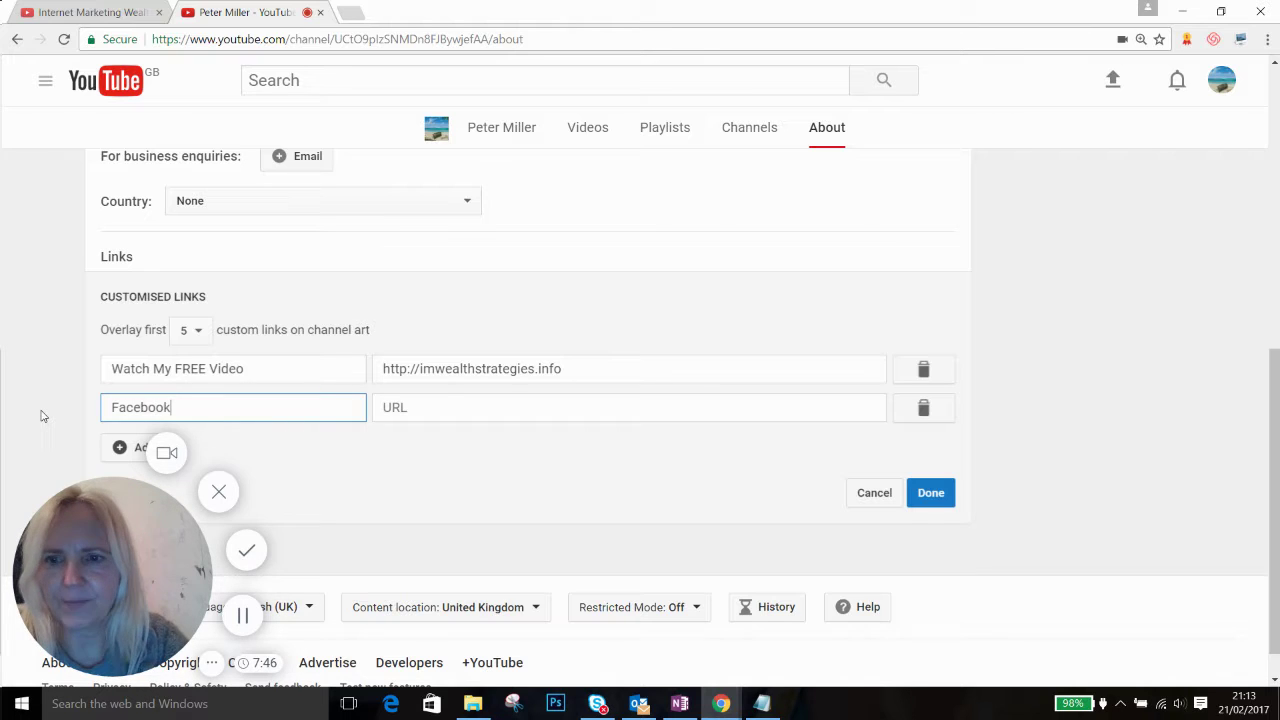
Copy the Facebook page address from Notepad into the Facebook link's URL and save the customised links.
left_click(384, 407)
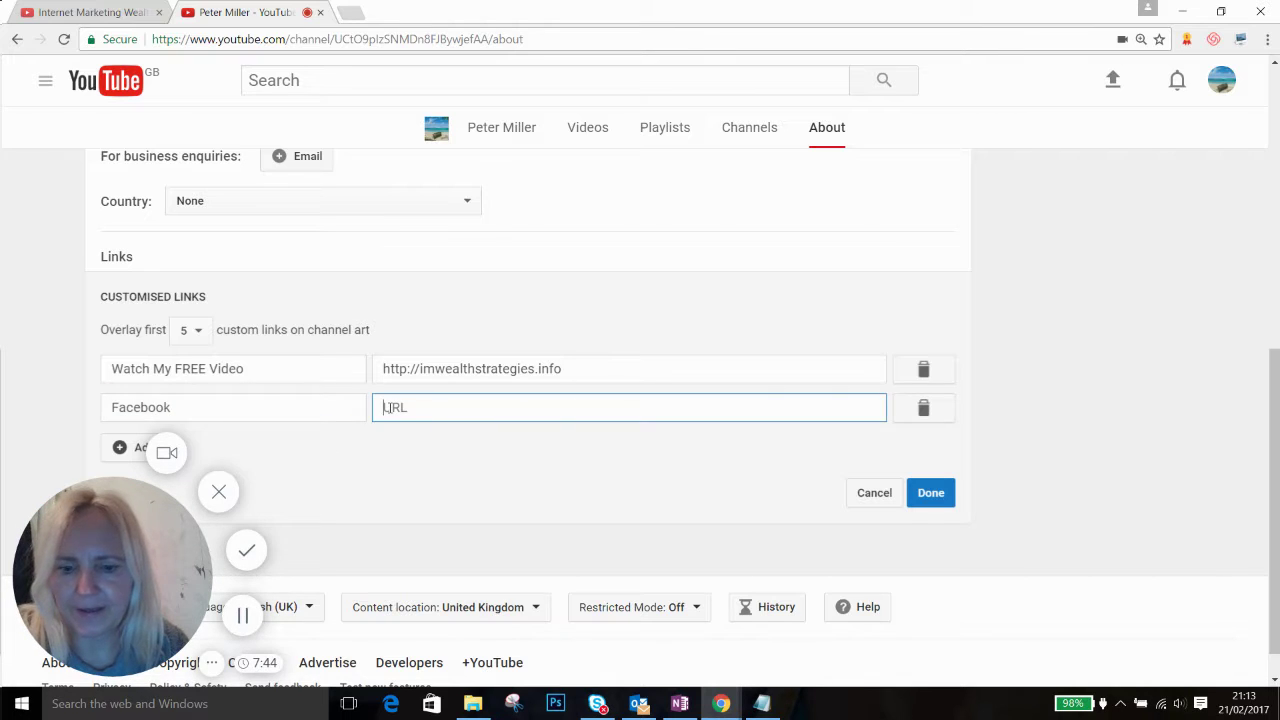
type("http://imwealthstrategies.info")
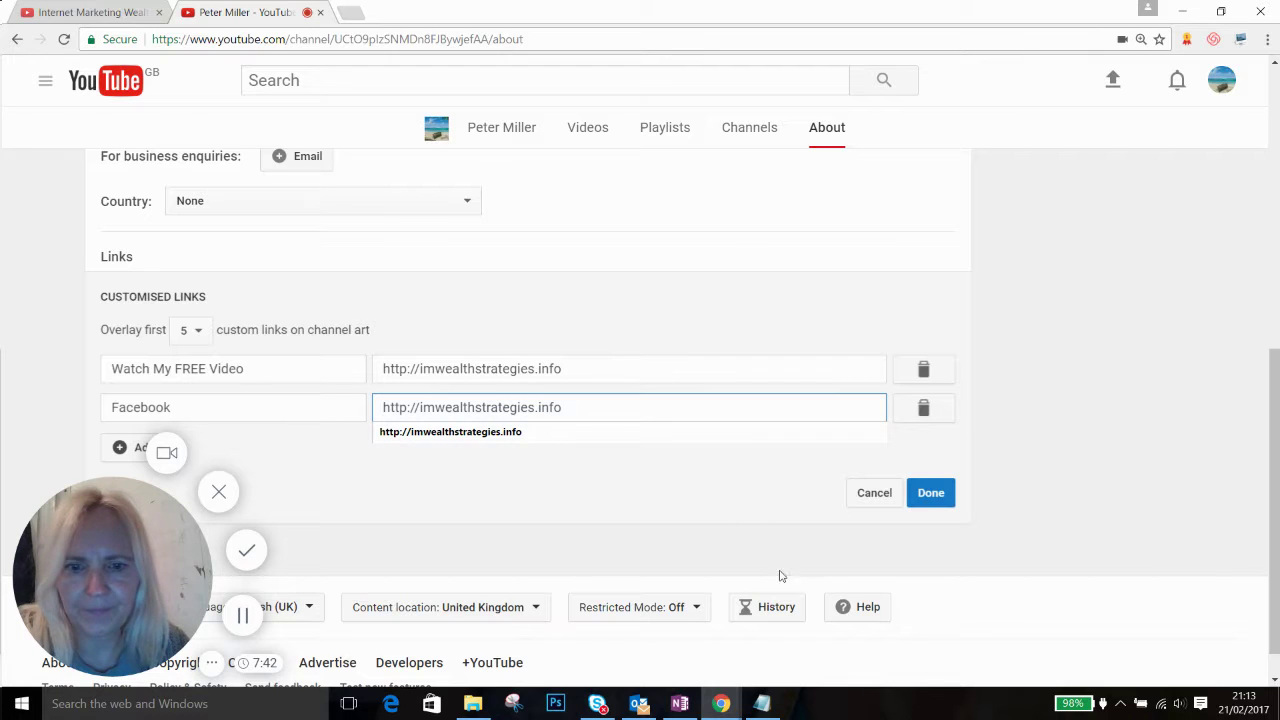
left_click(762, 703)
left_click_drag(885, 233, 497, 277)
left_click(474, 406)
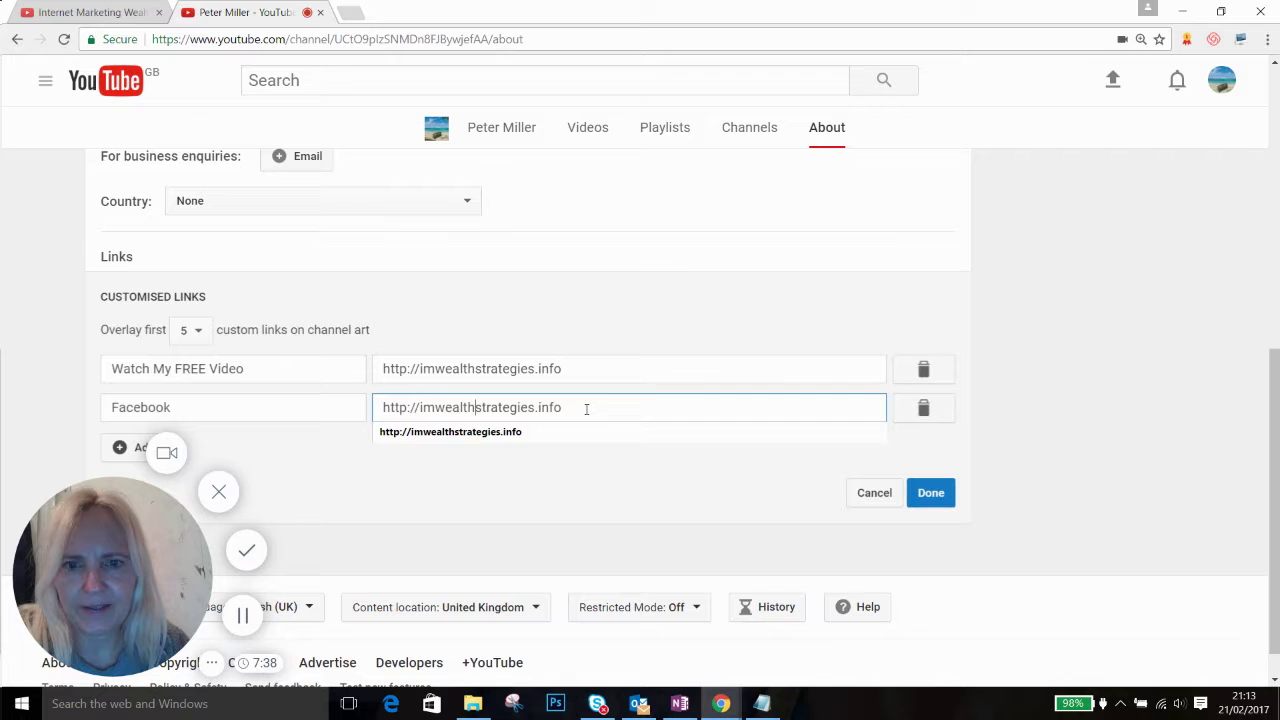
left_click_drag(586, 408, 377, 408)
type("https://www.facebook.com/TheWealthStrategies/")
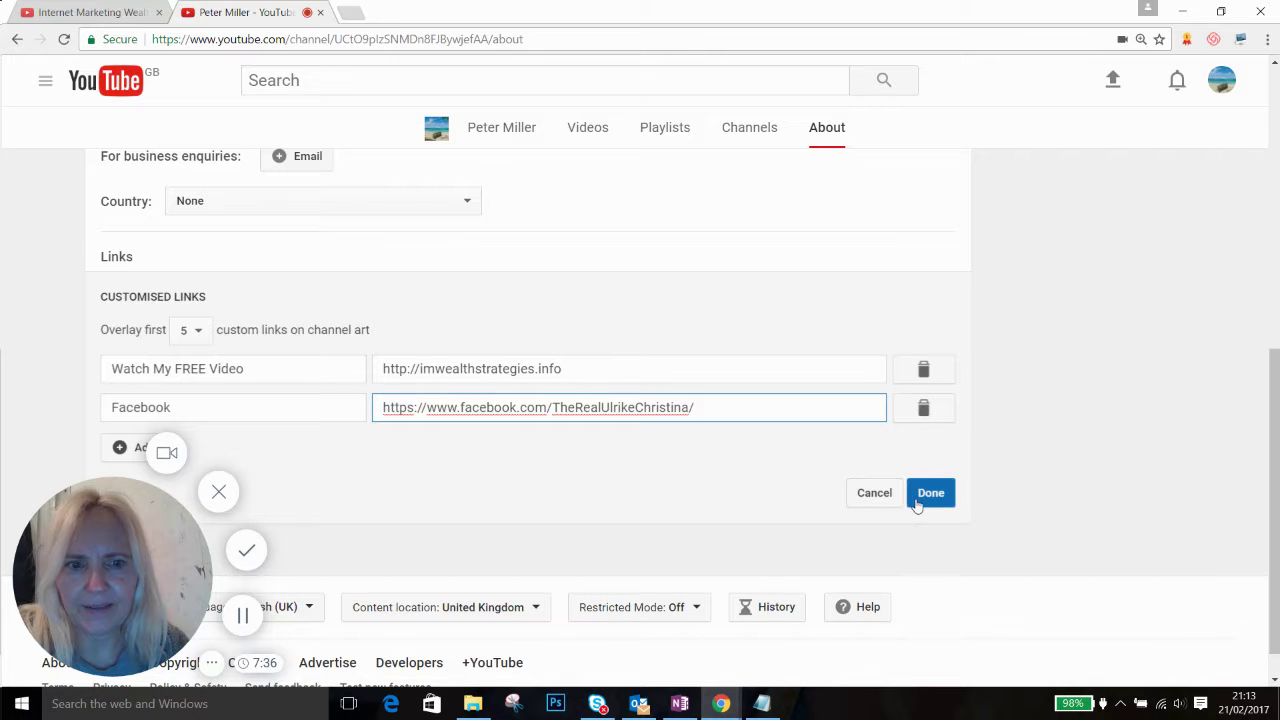
left_click(916, 492)
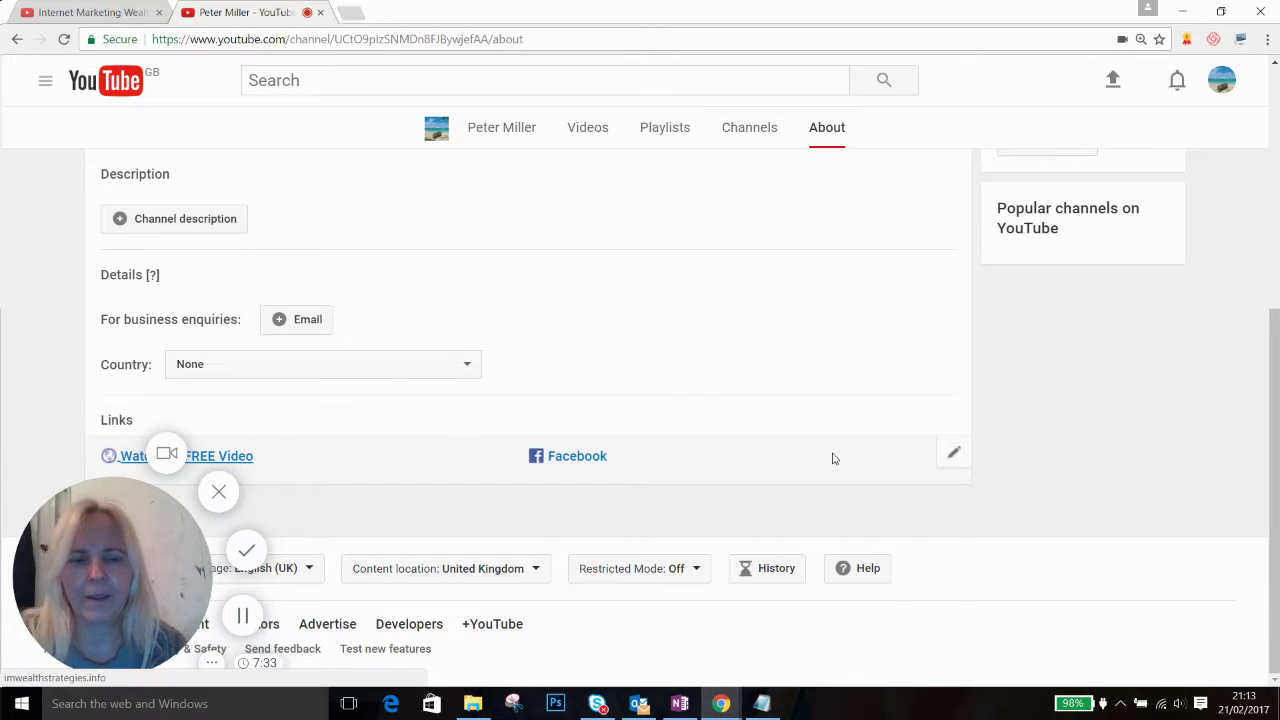
Check the custom links overlaid on the channel art and go to the channel's Home page.
scroll(834, 458, "up", 3)
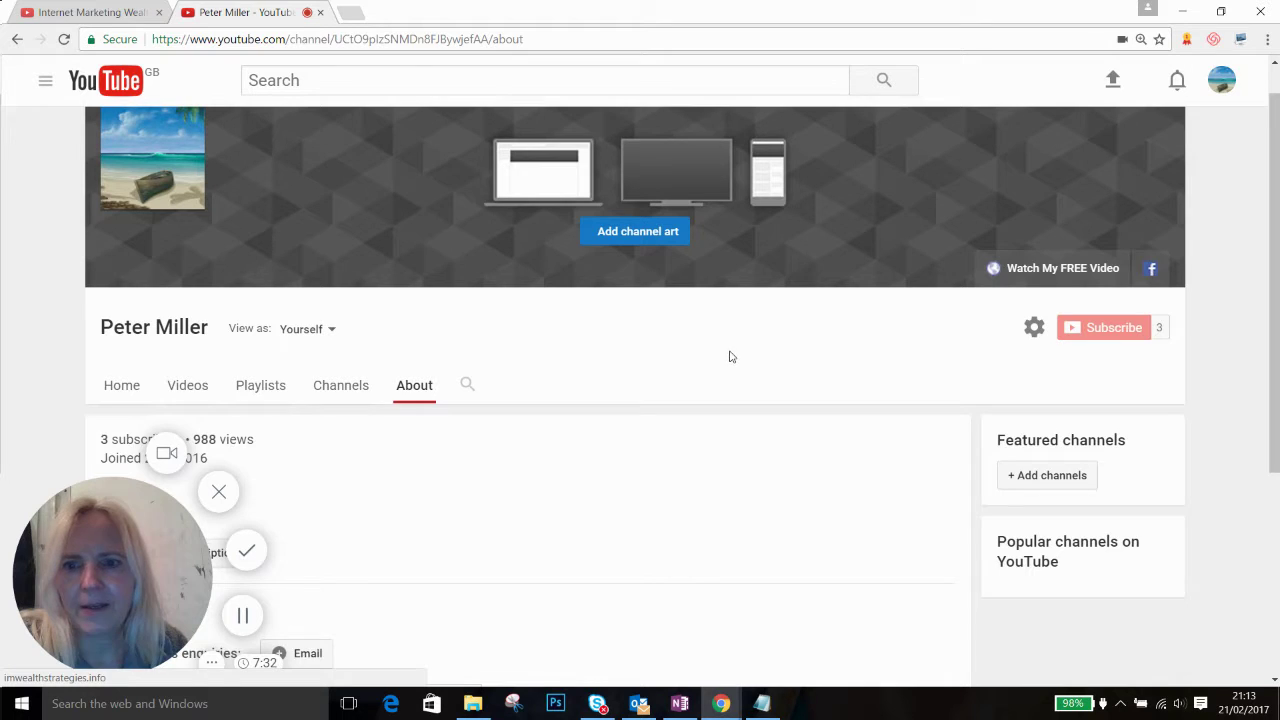
scroll(730, 357, "up", 1)
left_click(122, 436)
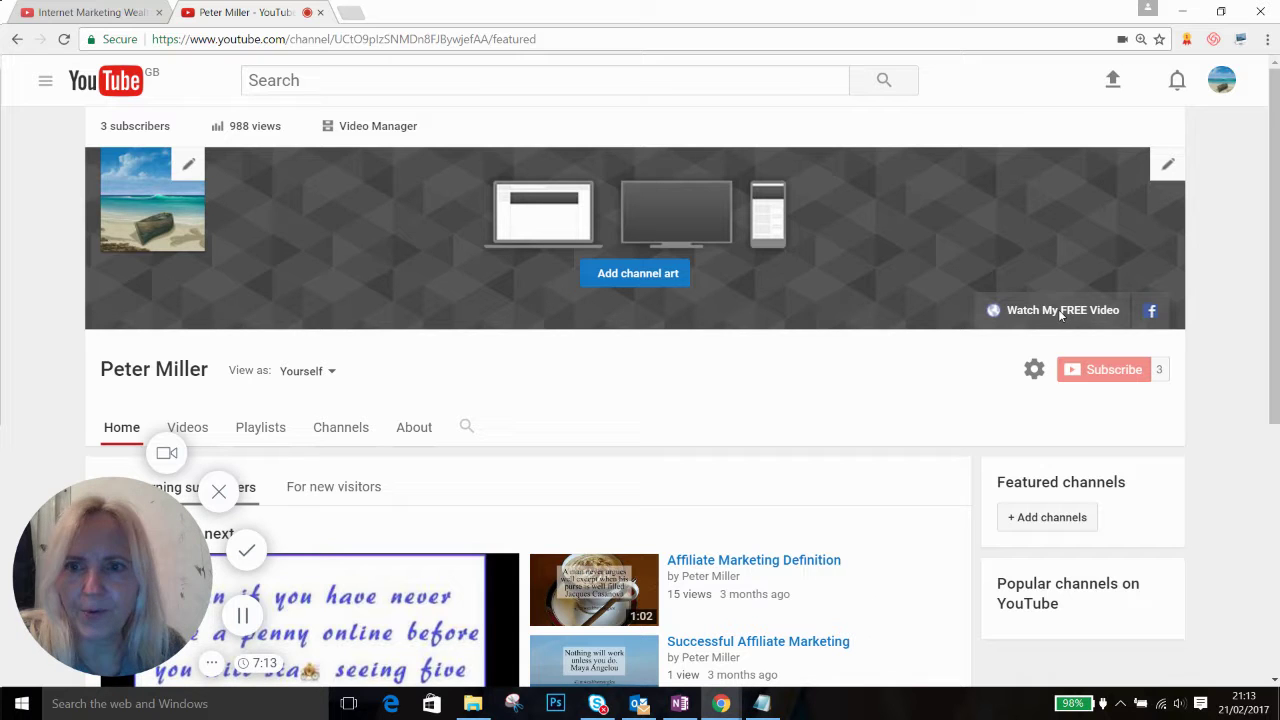
Return from the opened webclass page to the channel page to examine its Facebook link.
left_click(240, 618)
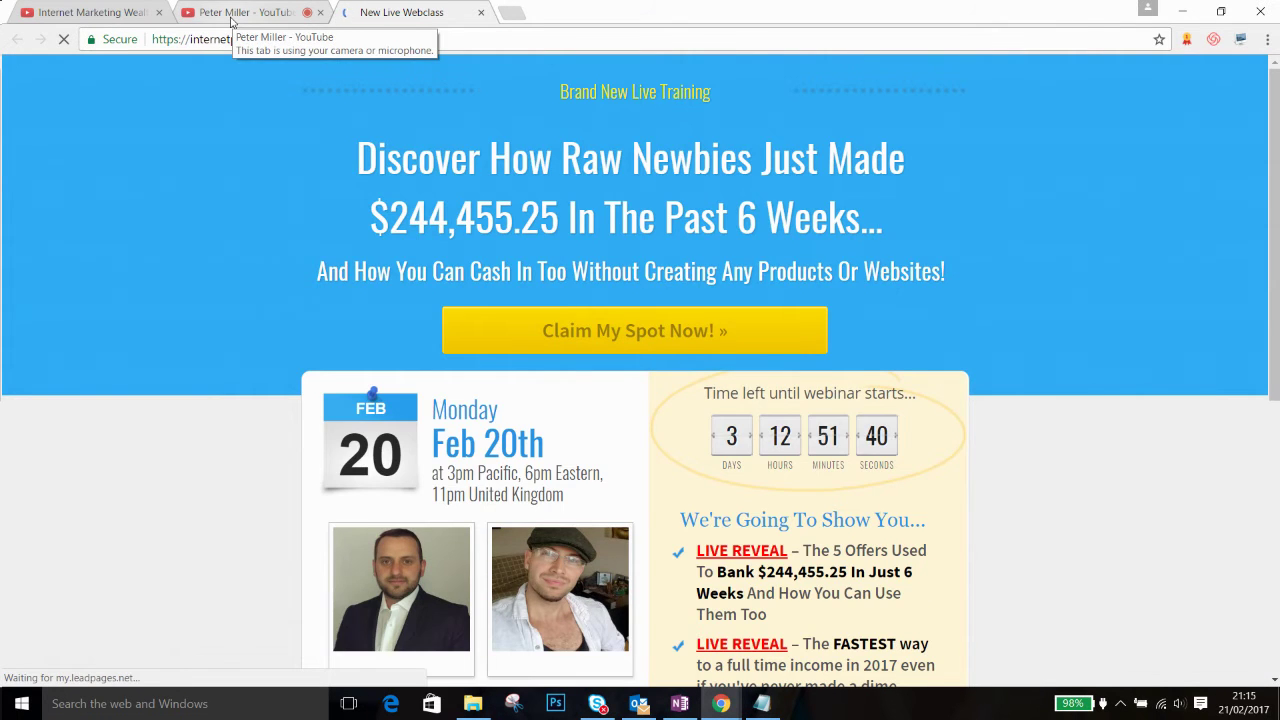
left_click(230, 14)
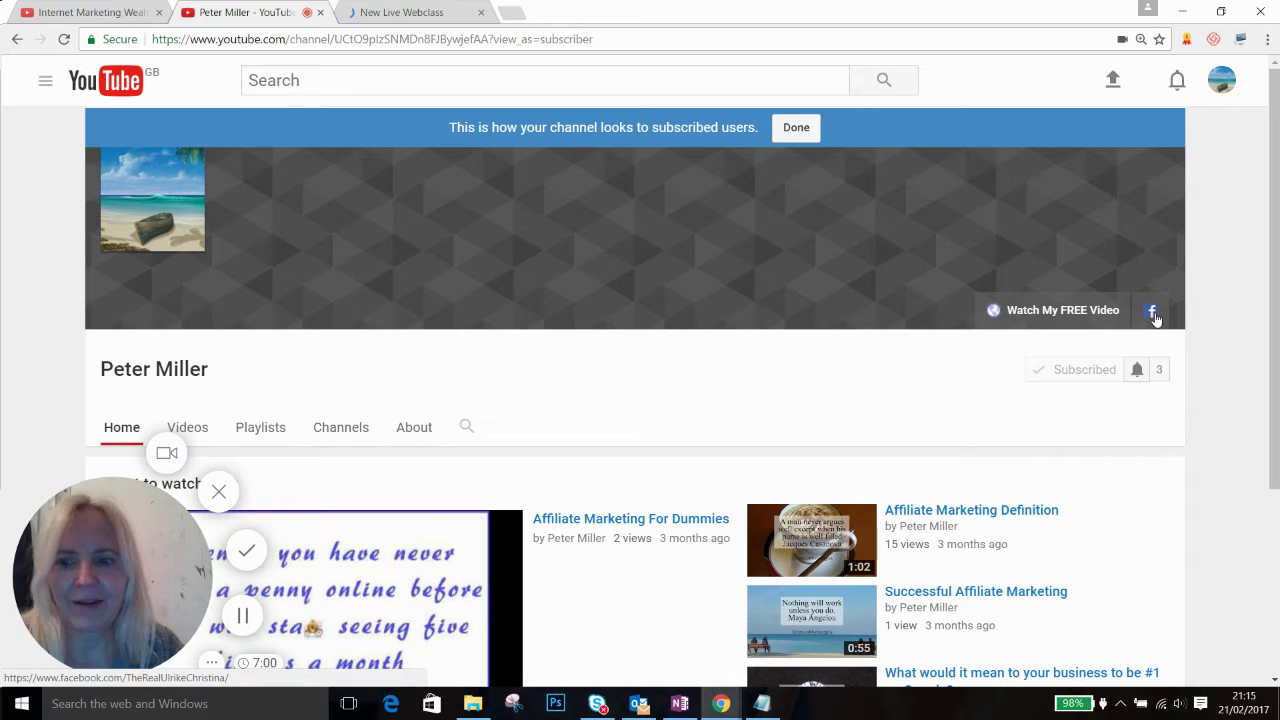